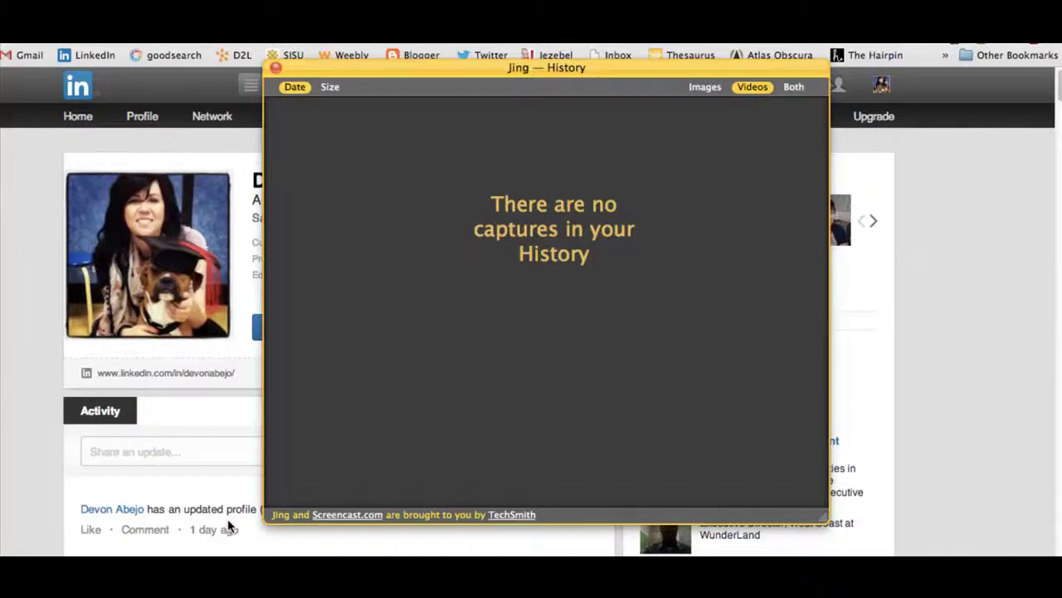
Step: Close the empty Jing History window to reveal the LinkedIn profile page
click(38, 175)
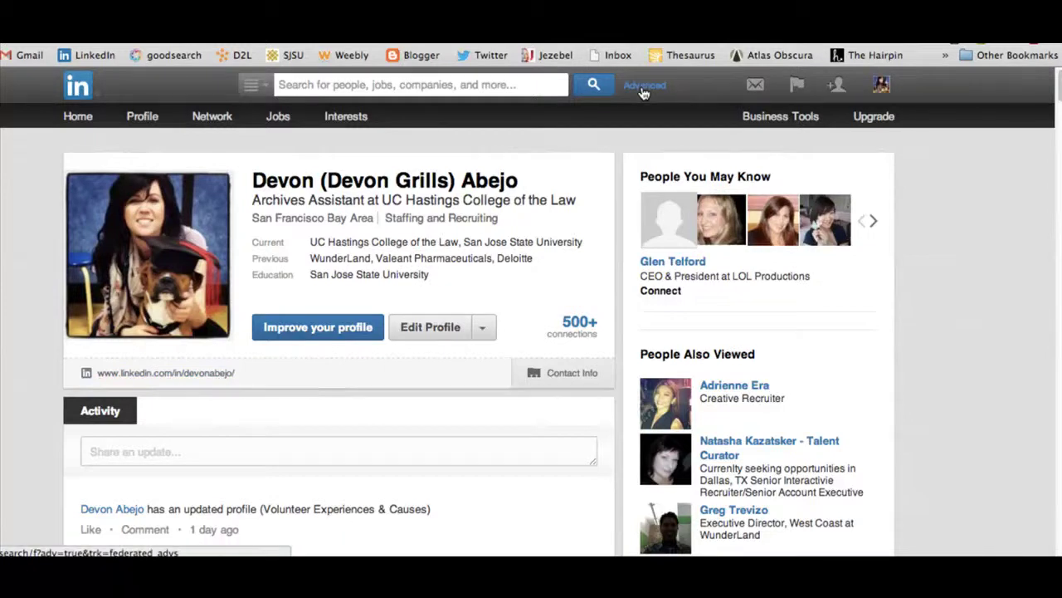
Step: Scroll past Experience, Publications and Projects to the Skills & Expertise endorsements
scroll(311, 249, down, 15)
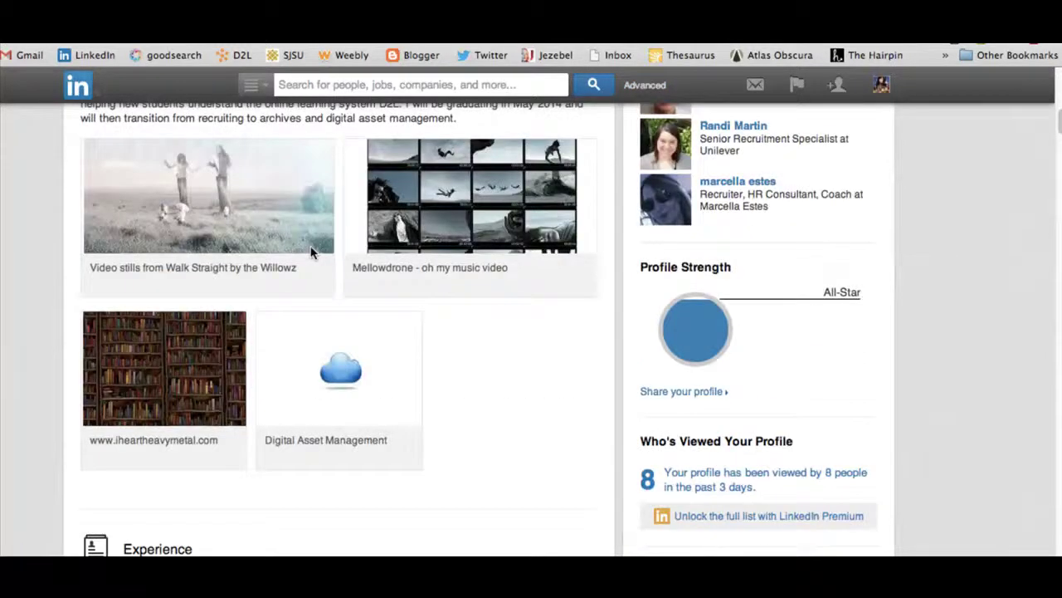
scroll(312, 249, down, 10)
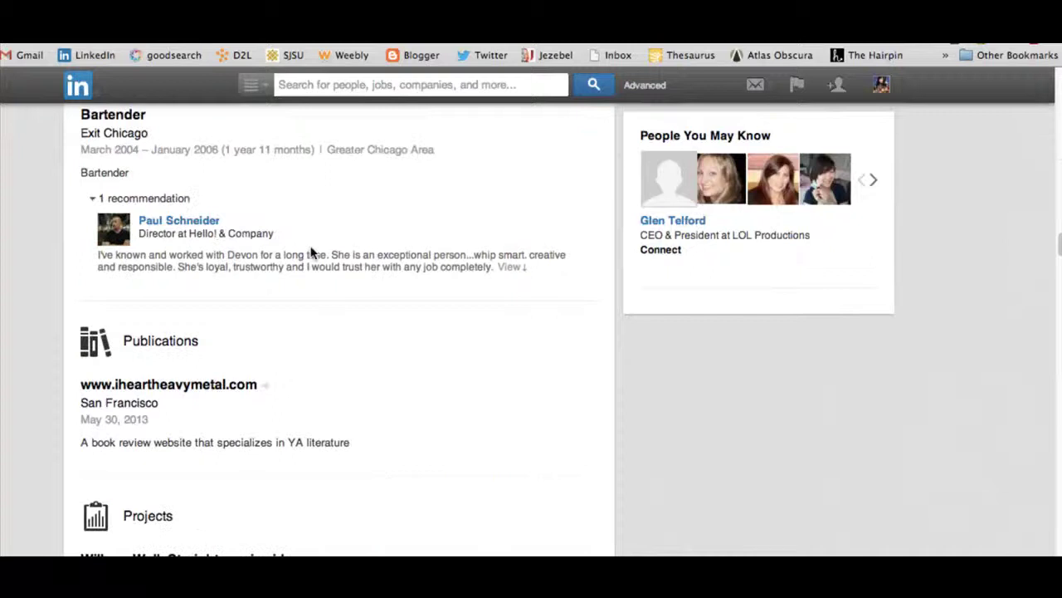
scroll(310, 252, down, 15)
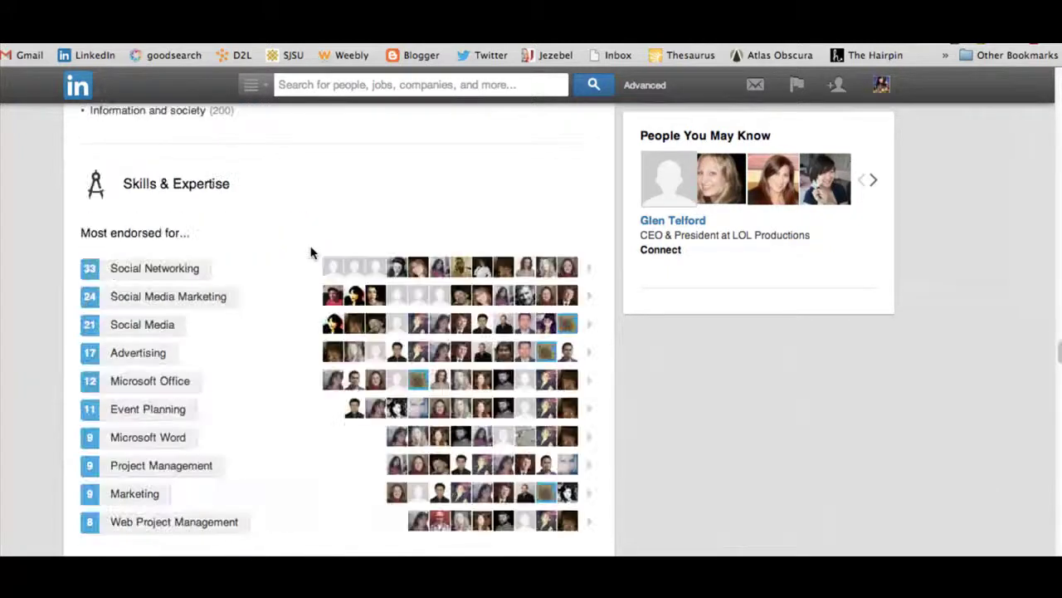
scroll(310, 252, down, 1)
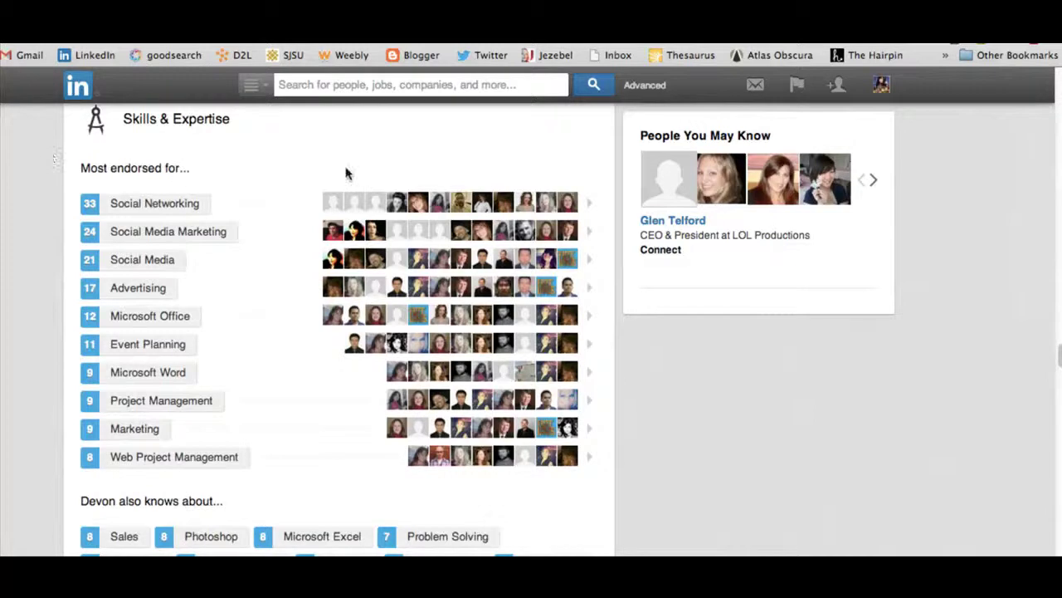
scroll(354, 496, down, 1)
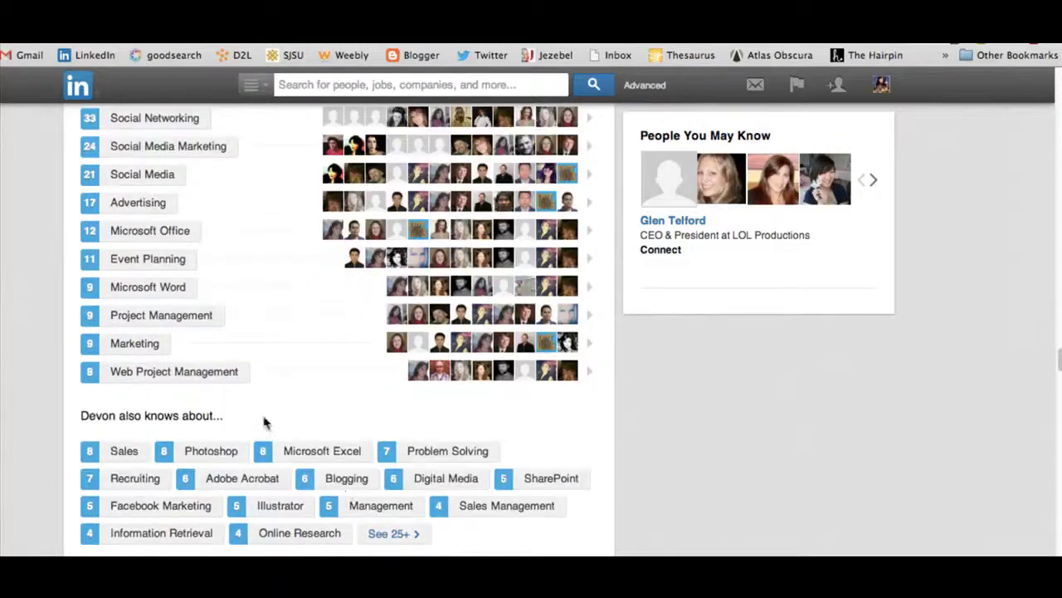
scroll(264, 423, up, 2)
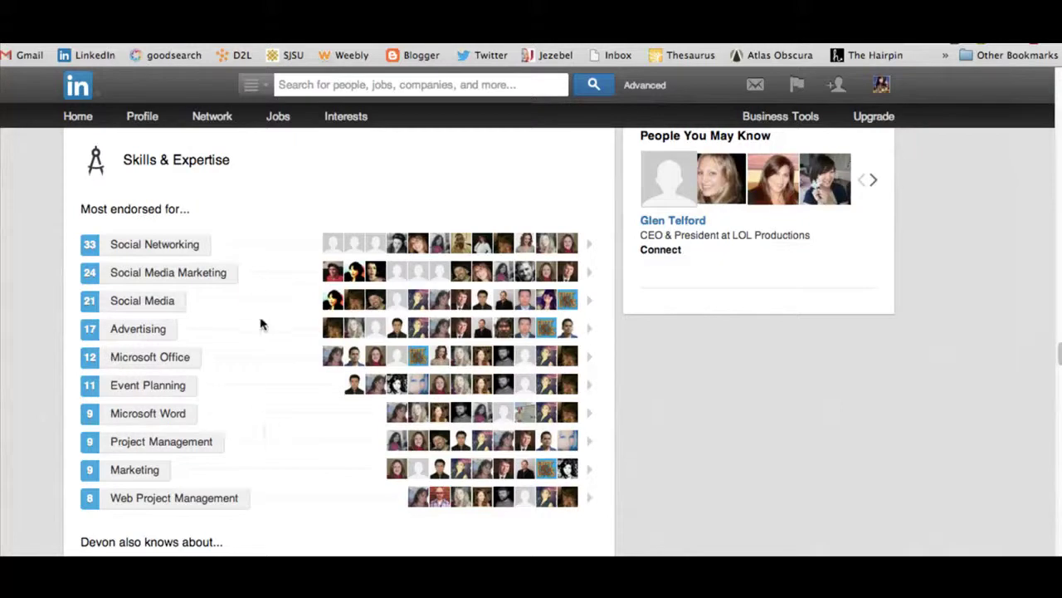
scroll(296, 344, down, 2)
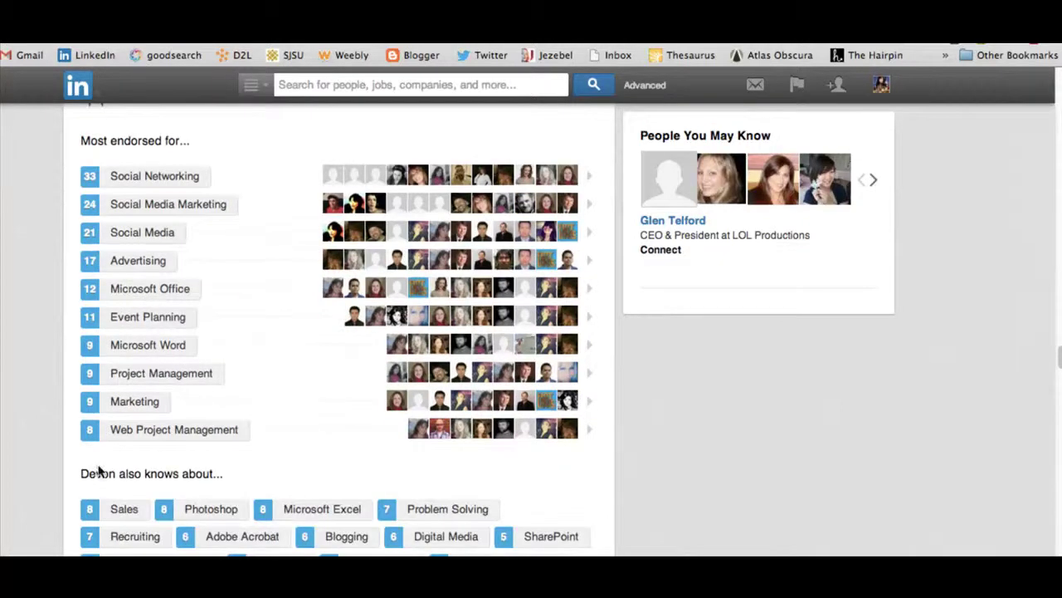
scroll(116, 432, down, 2)
scroll(273, 415, down, 4)
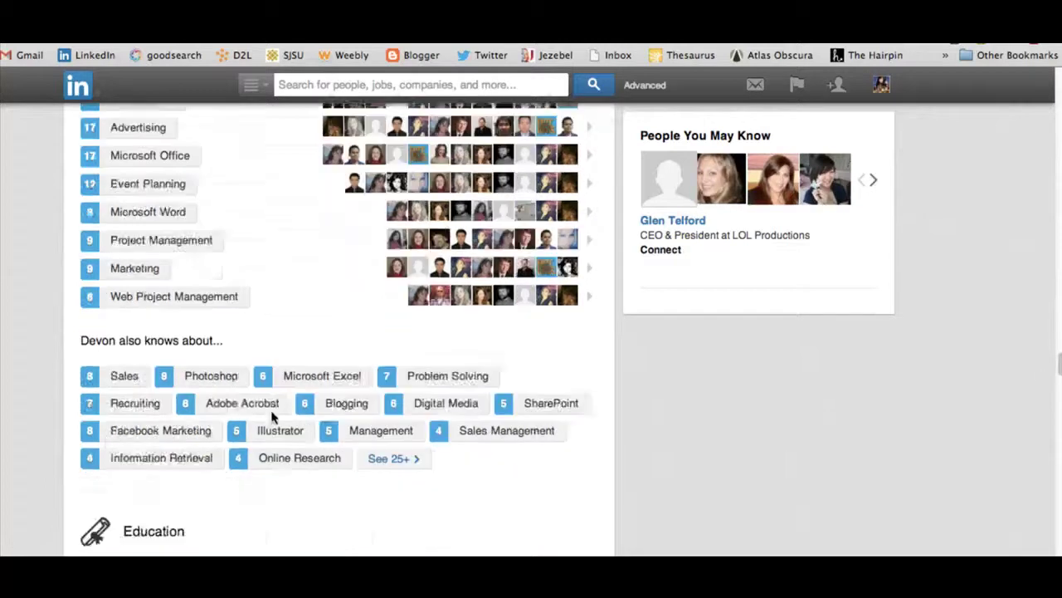
Step: Show all 25+ additional skills and scroll through the list to Online Marketing
click(394, 401)
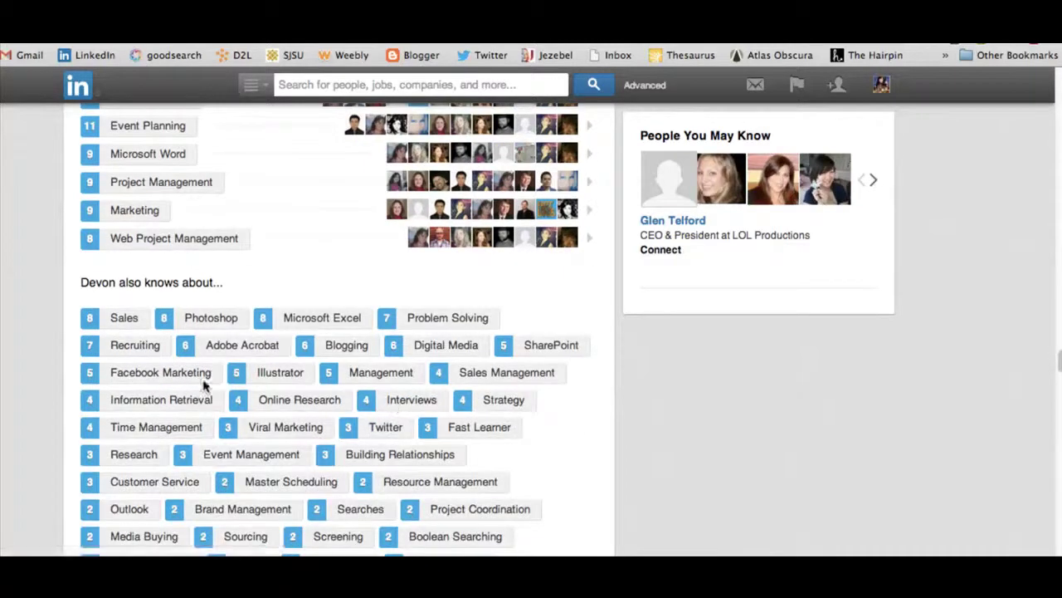
scroll(166, 380, down, 2)
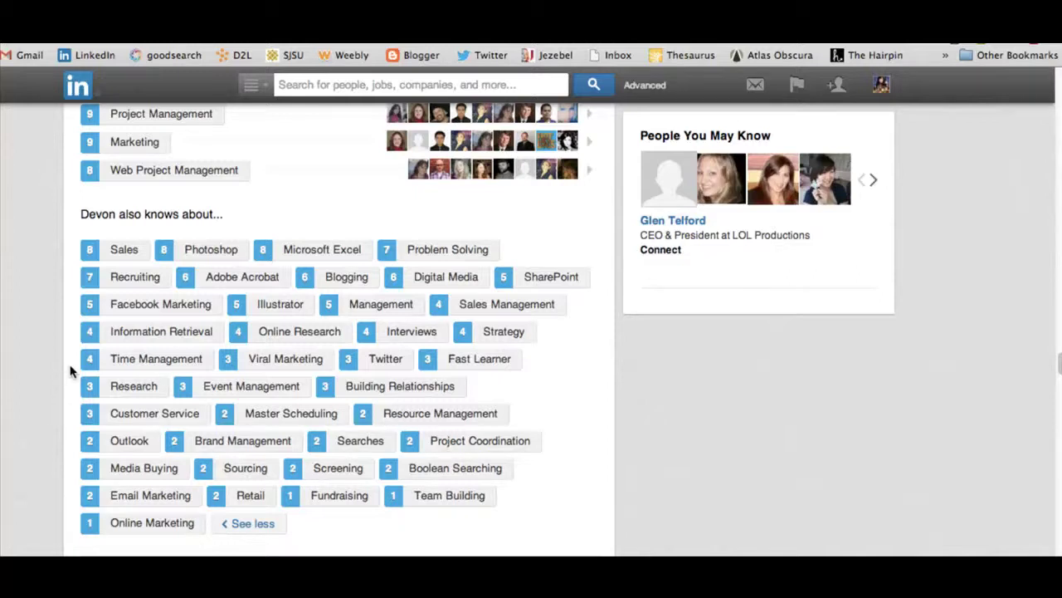
scroll(51, 346, down, 3)
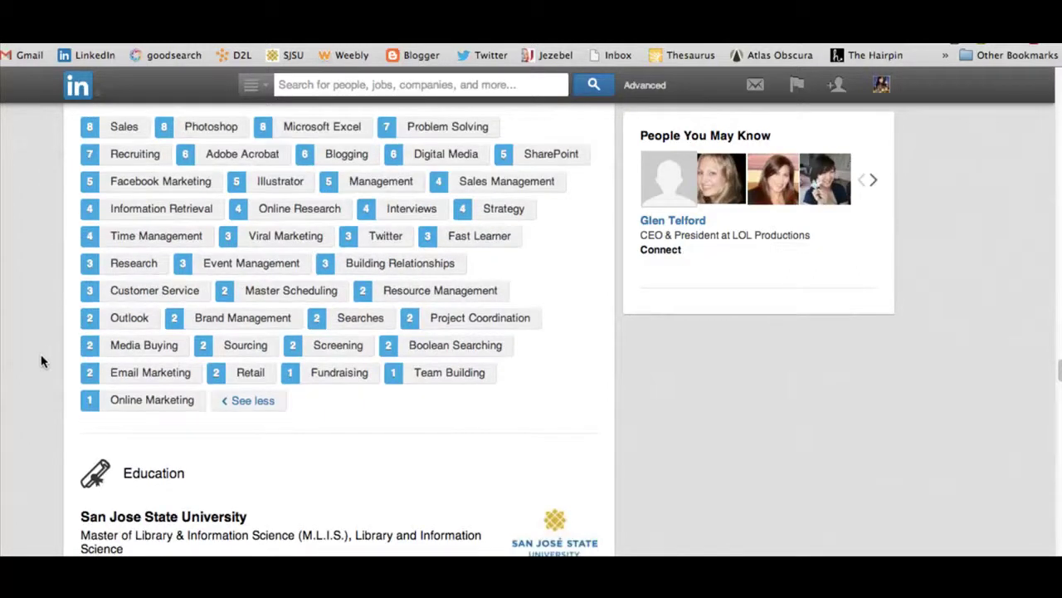
Step: Scroll past the 10 received recommendations to the Connections section showing 500+ connections
scroll(43, 361, down, 20)
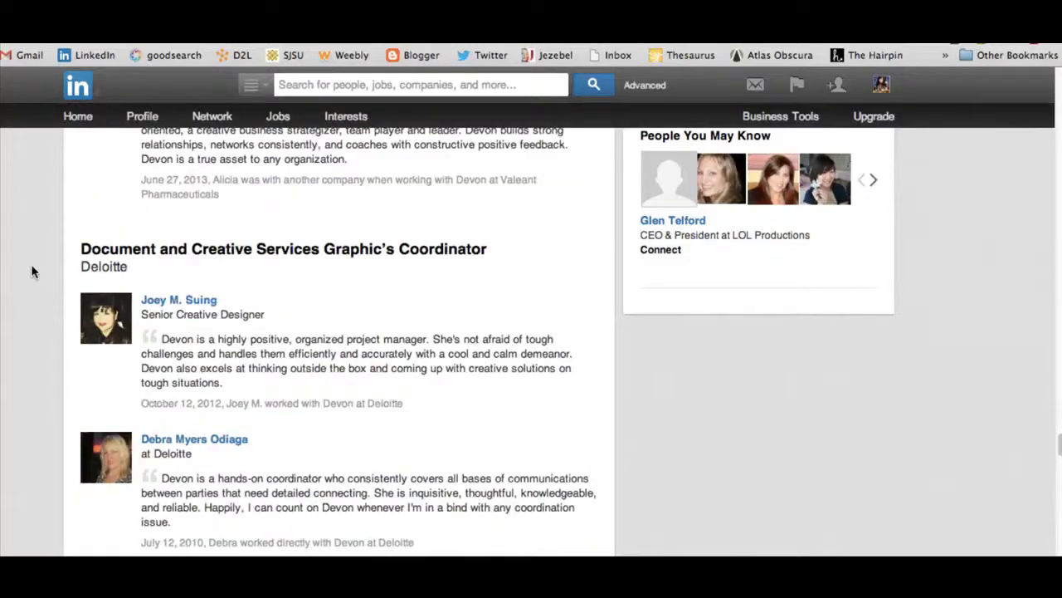
scroll(25, 268, up, 6)
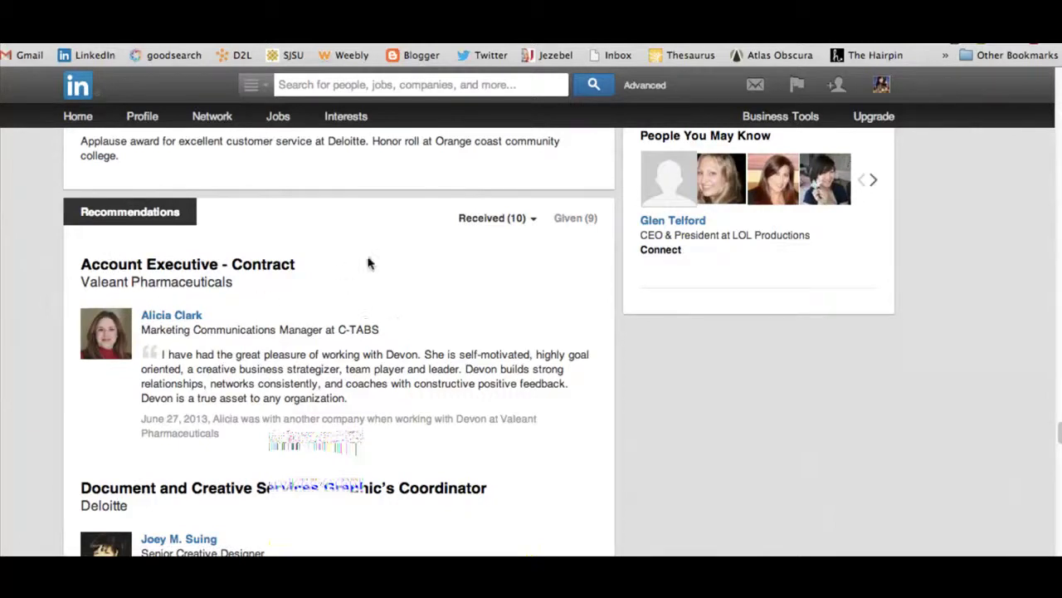
scroll(369, 264, down, 2)
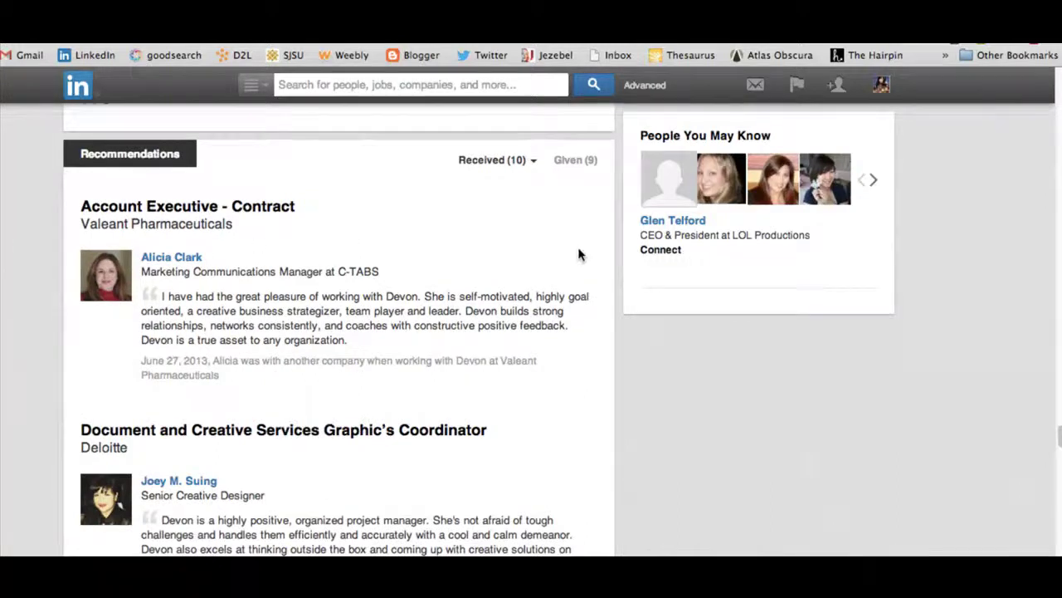
scroll(503, 238, down, 10)
scroll(503, 238, down, 20)
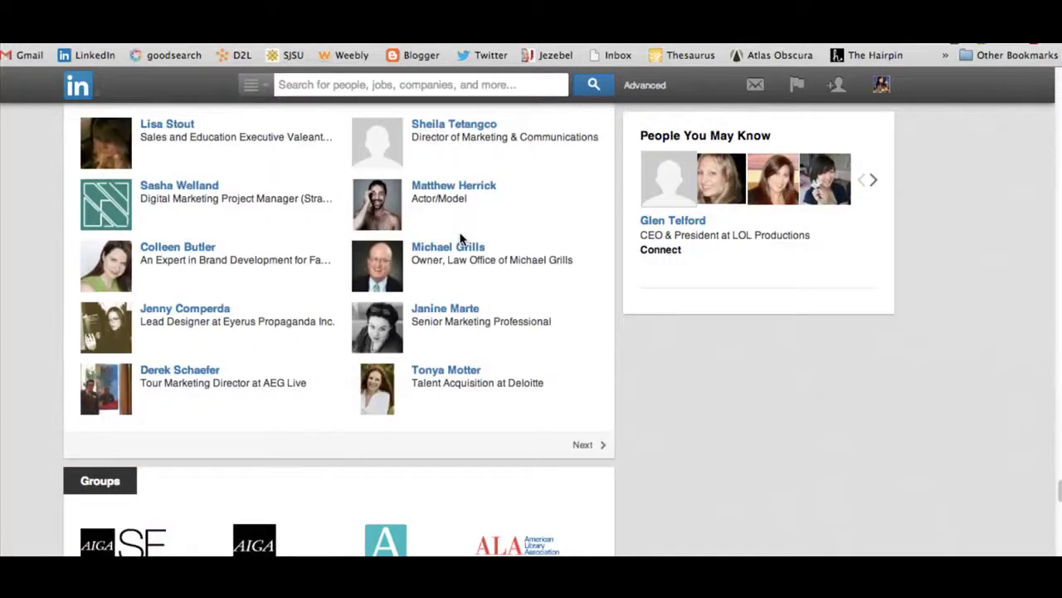
scroll(423, 233, up, 2)
scroll(465, 244, down, 3)
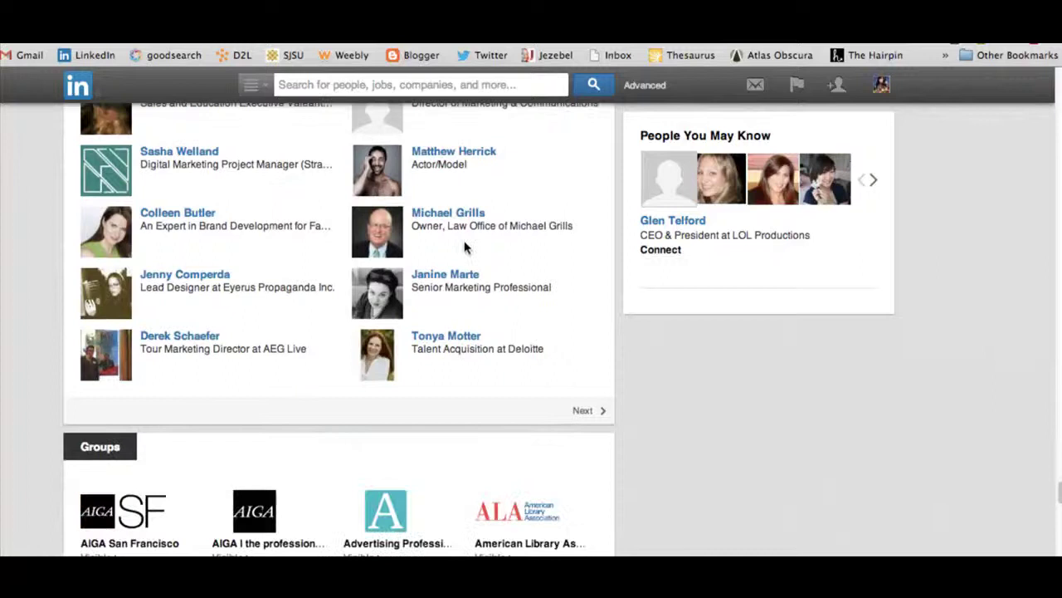
scroll(706, 377, down, 5)
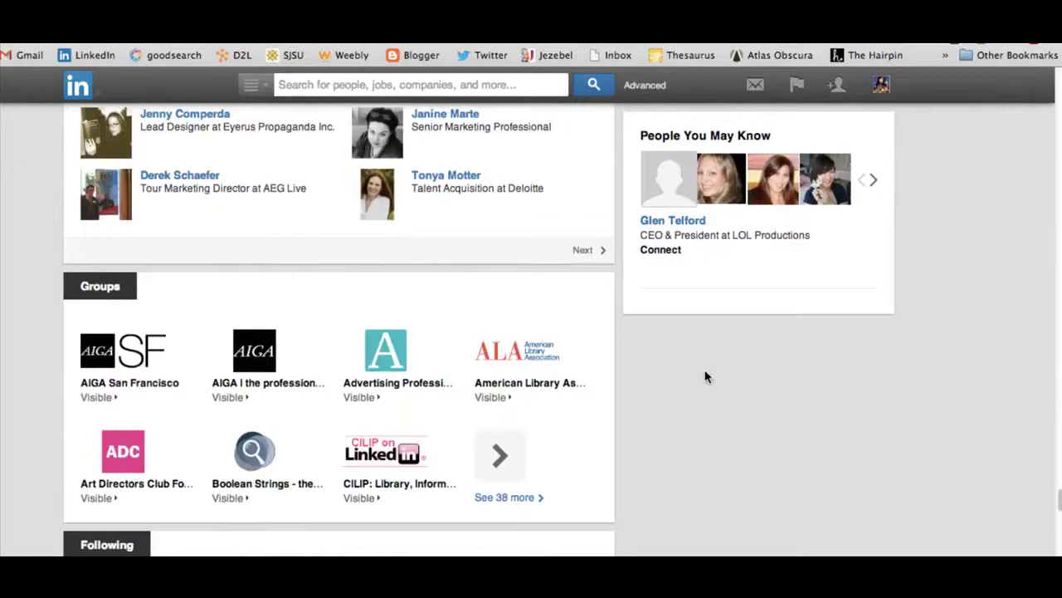
scroll(705, 378, up, 10)
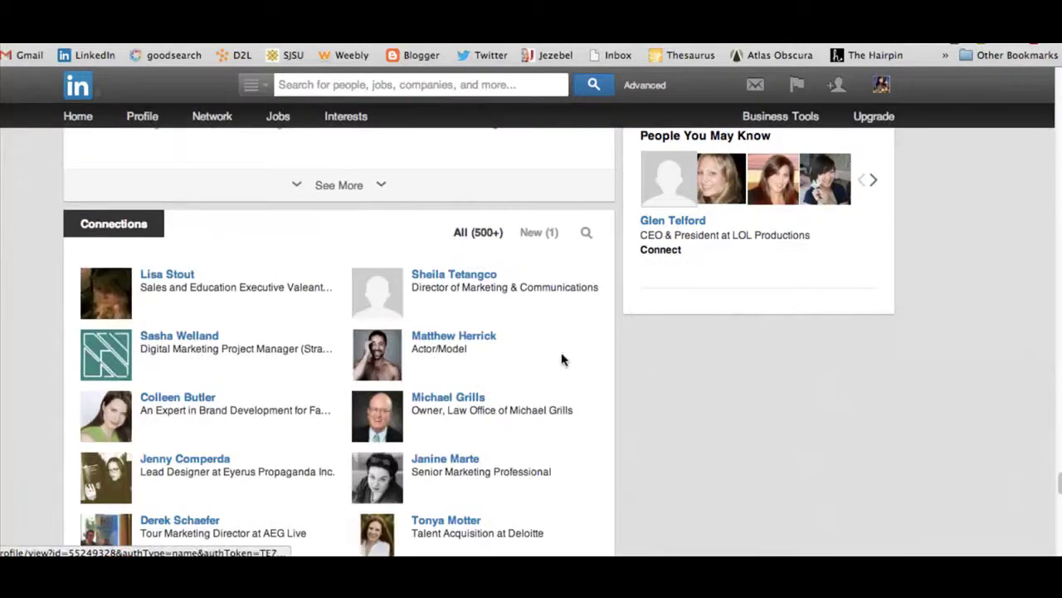
Step: Scroll through Groups and the followed Influencers and News channels under Following
scroll(559, 358, down, 8)
scroll(124, 157, up, 3)
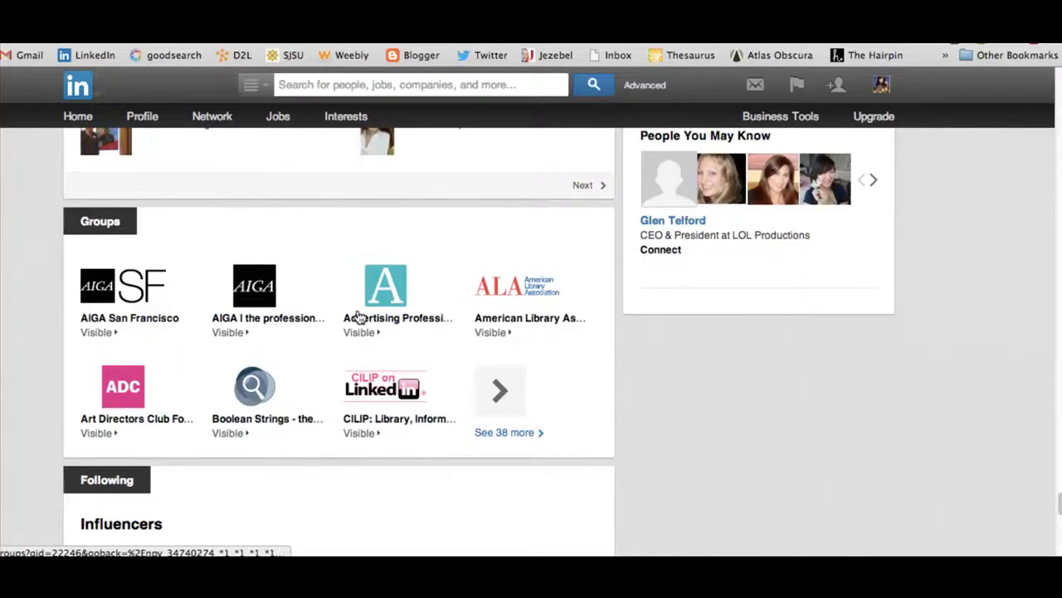
scroll(315, 304, down, 3)
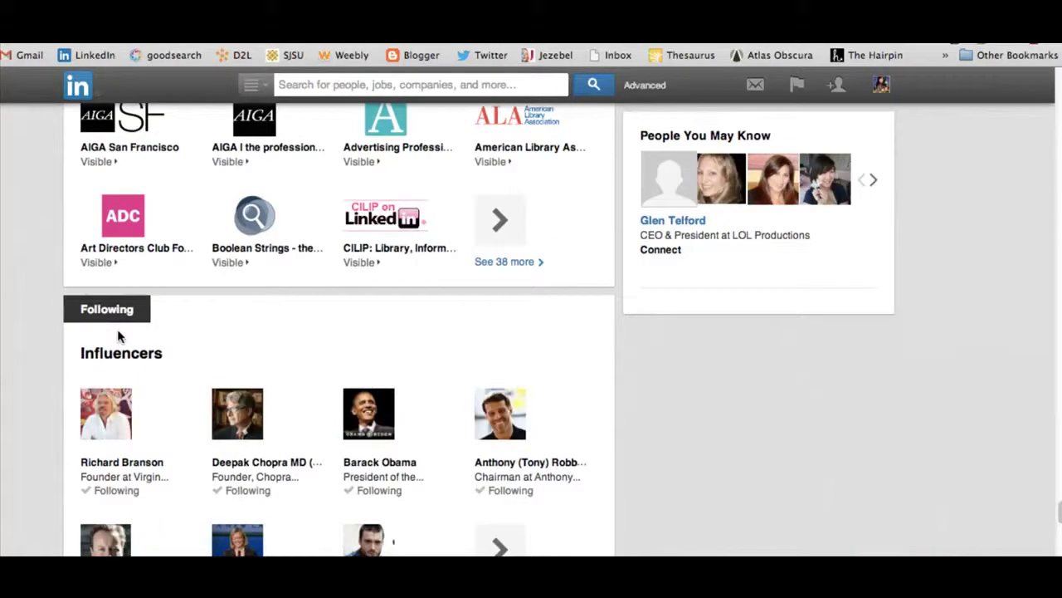
scroll(81, 320, down, 3)
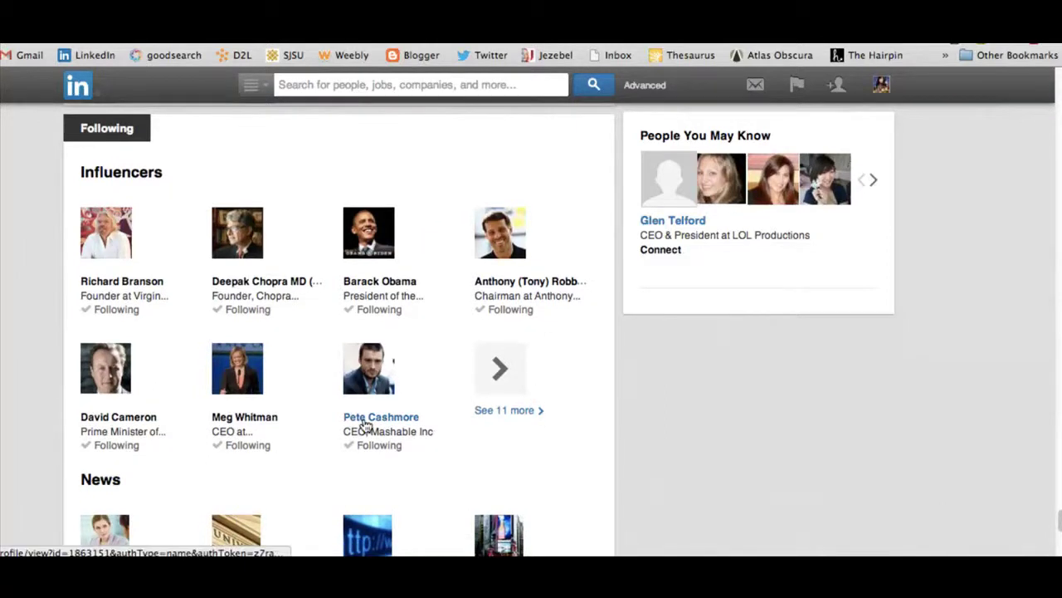
scroll(314, 340, down, 2)
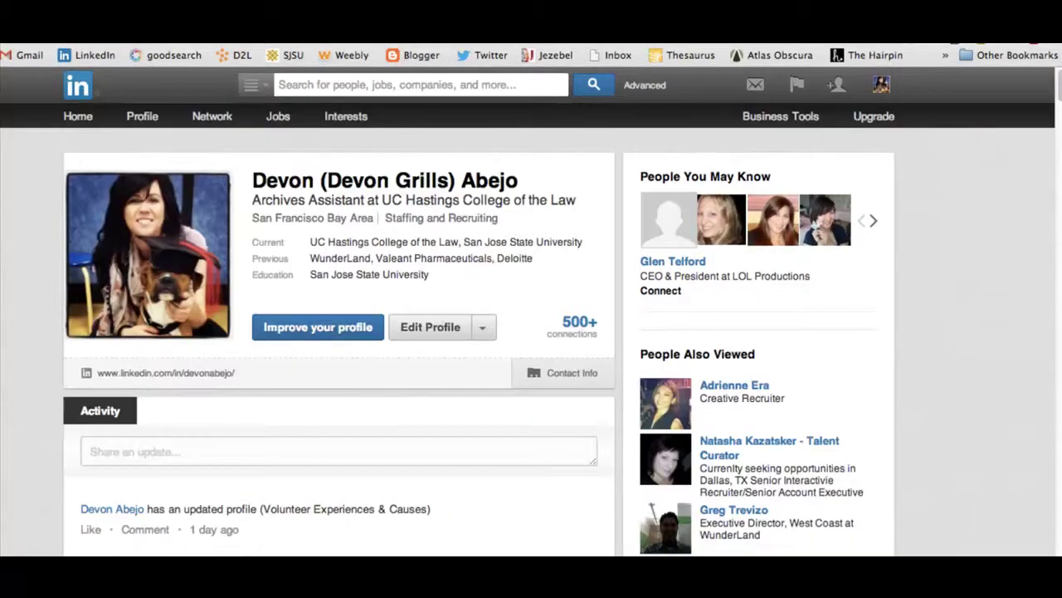
Step: Check the Add Connections options, dismiss them, and bring Activity and Background into view
click(836, 85)
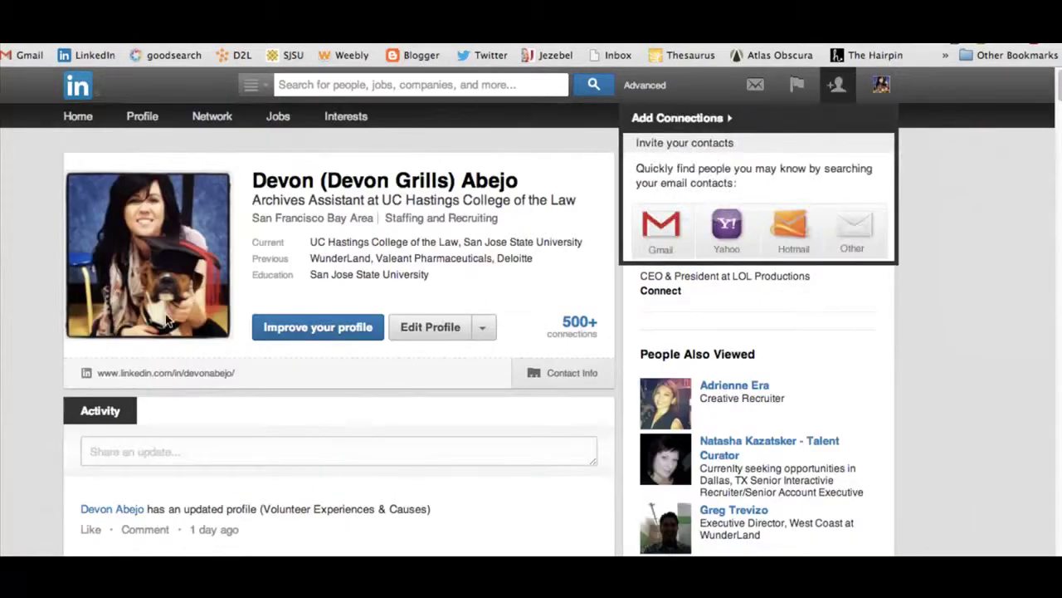
scroll(498, 385, down, 2)
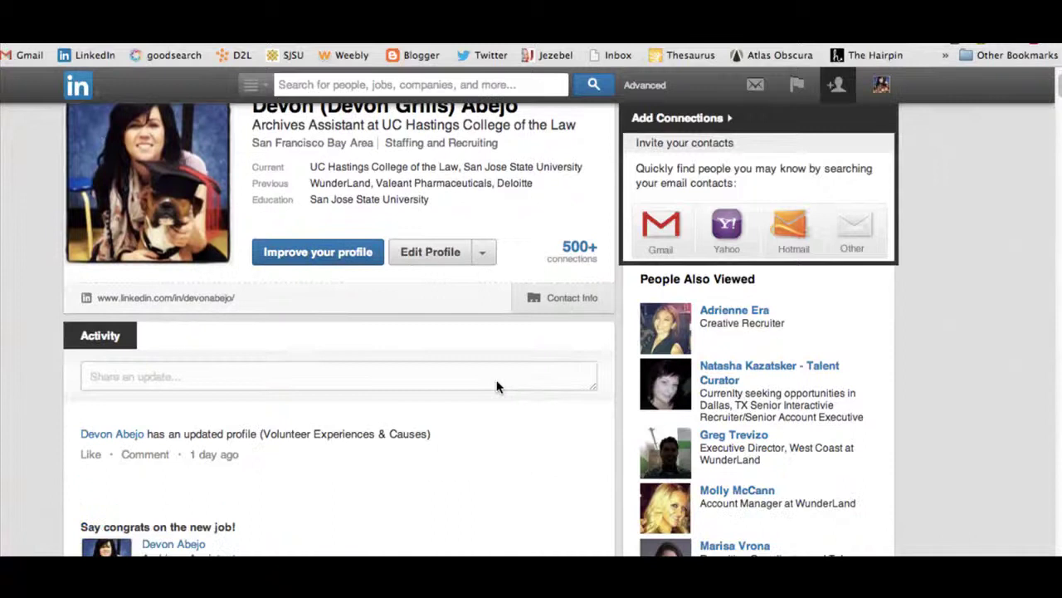
scroll(496, 386, down, 6)
click(980, 339)
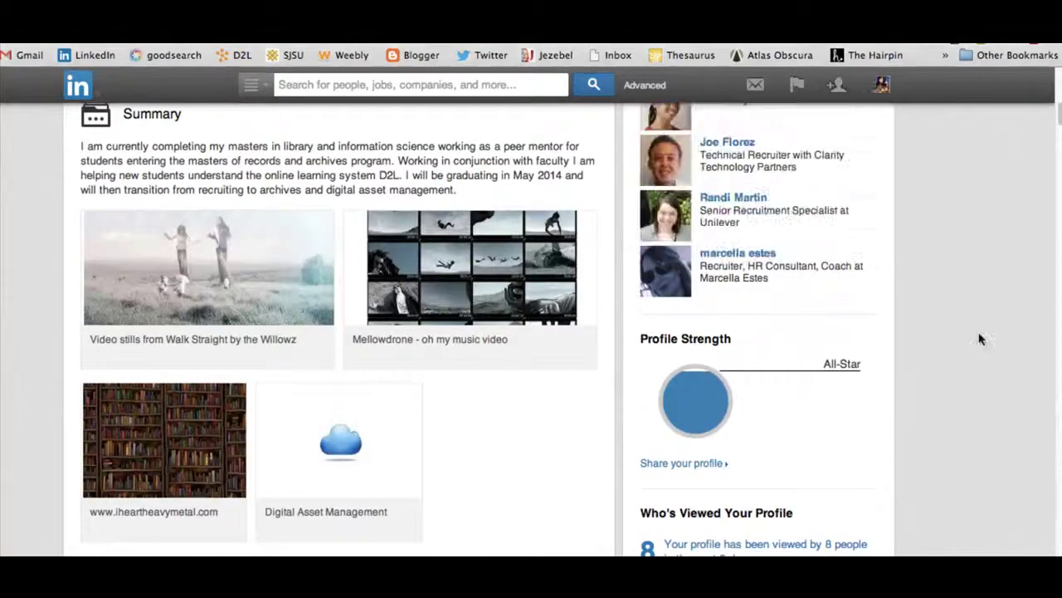
scroll(979, 337, up, 8)
scroll(977, 339, down, 4)
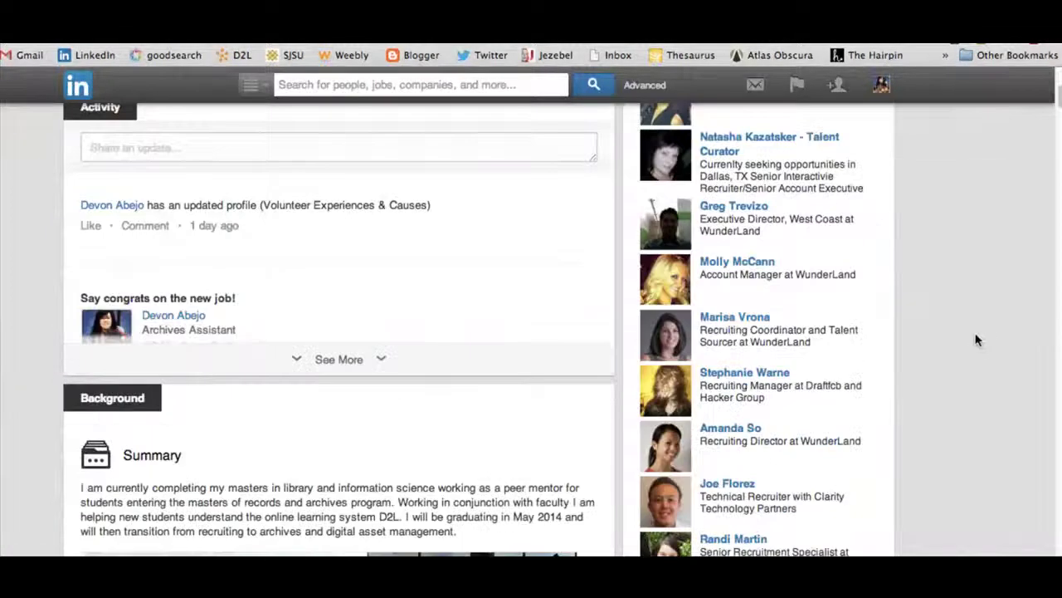
Step: Open the contact's profile from People Also Viewed and scroll to her 5 recommendations
scroll(976, 339, down, 1)
scroll(976, 340, up, 4)
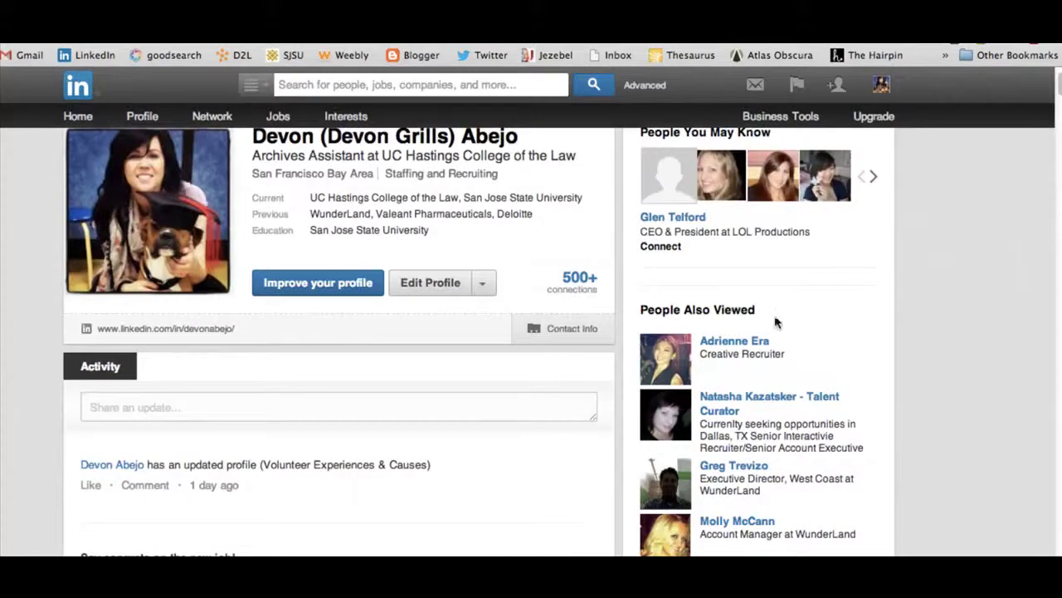
click(733, 342)
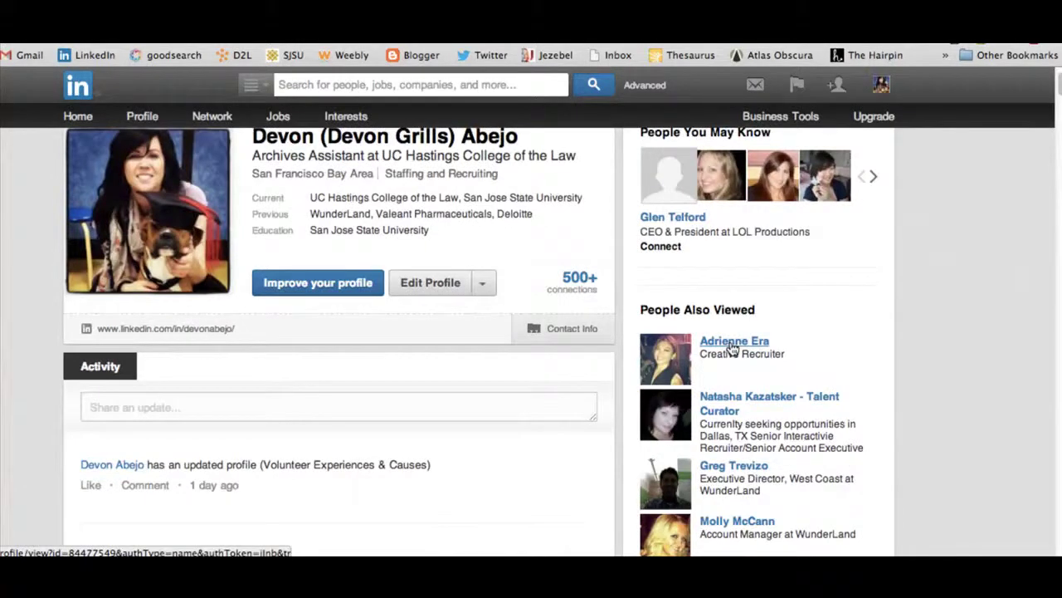
scroll(609, 310, down, 10)
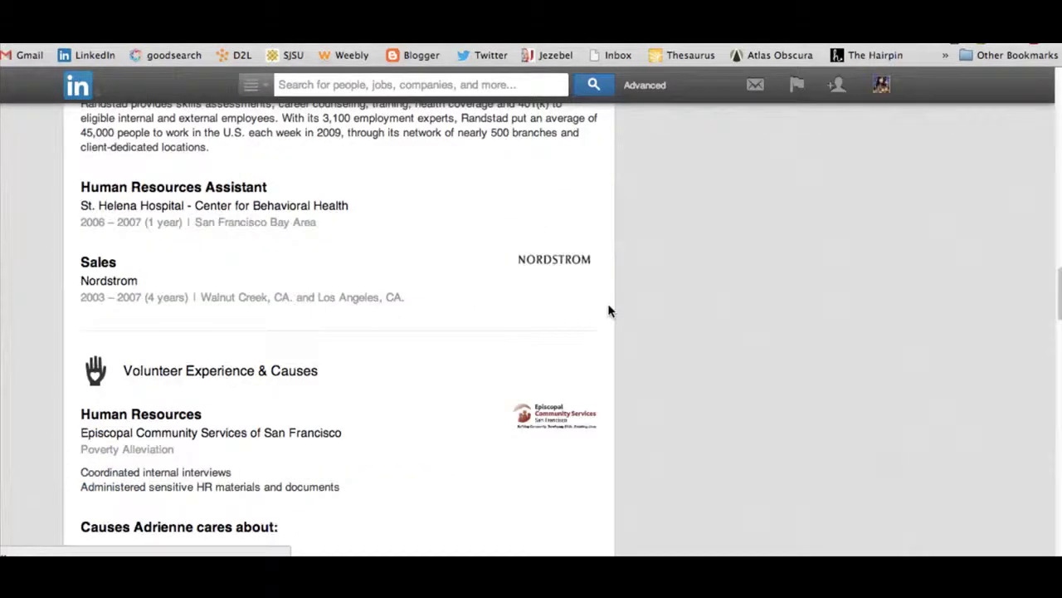
scroll(608, 310, down, 10)
scroll(598, 307, up, 2)
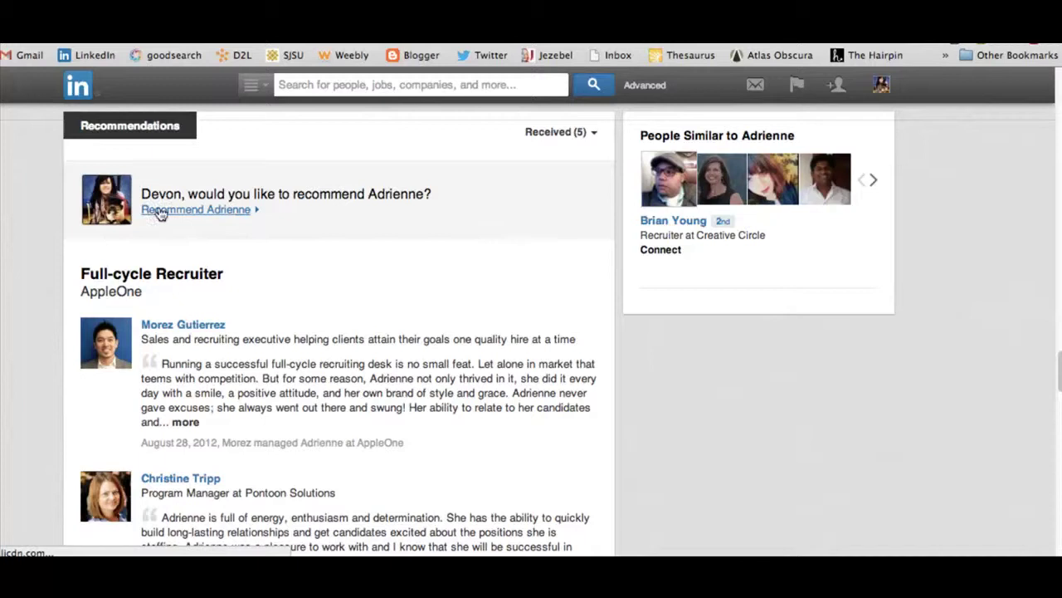
Step: Begin recommending her with Colleague selected as the relationship, and continue to the form
click(159, 209)
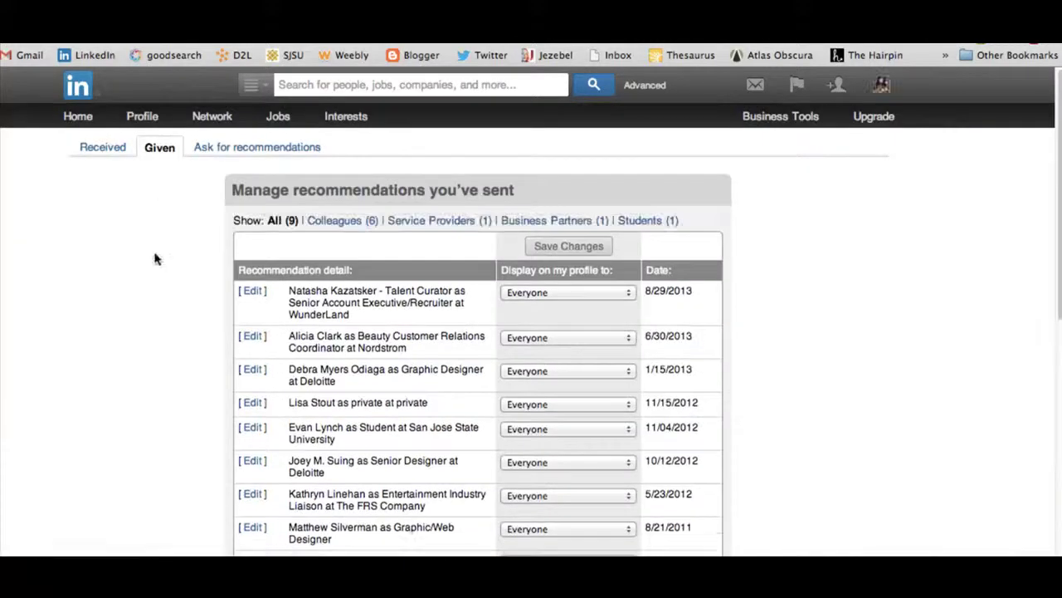
scroll(154, 231, down, 10)
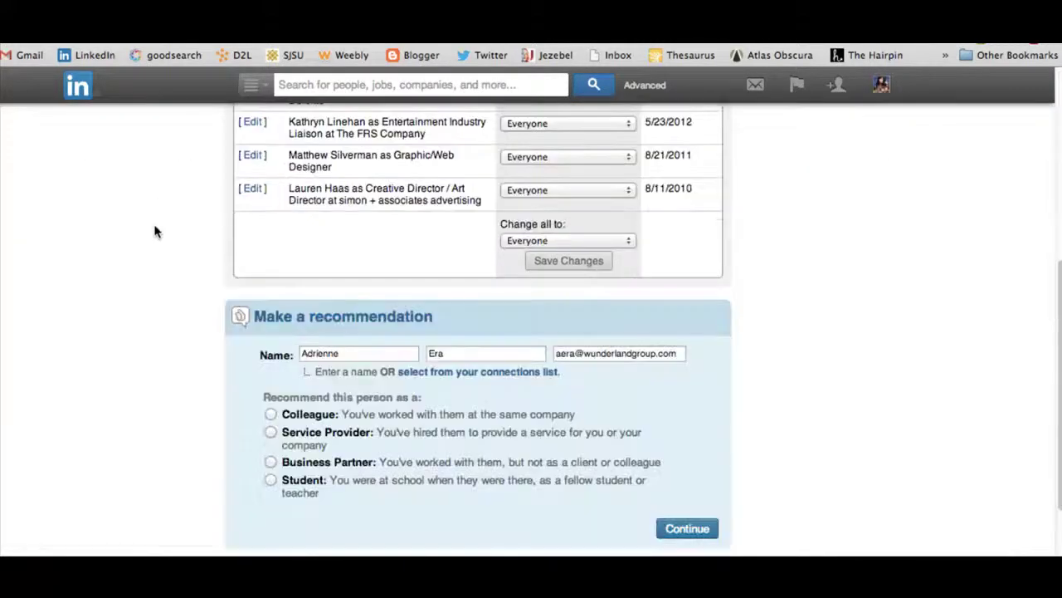
scroll(161, 265, up, 15)
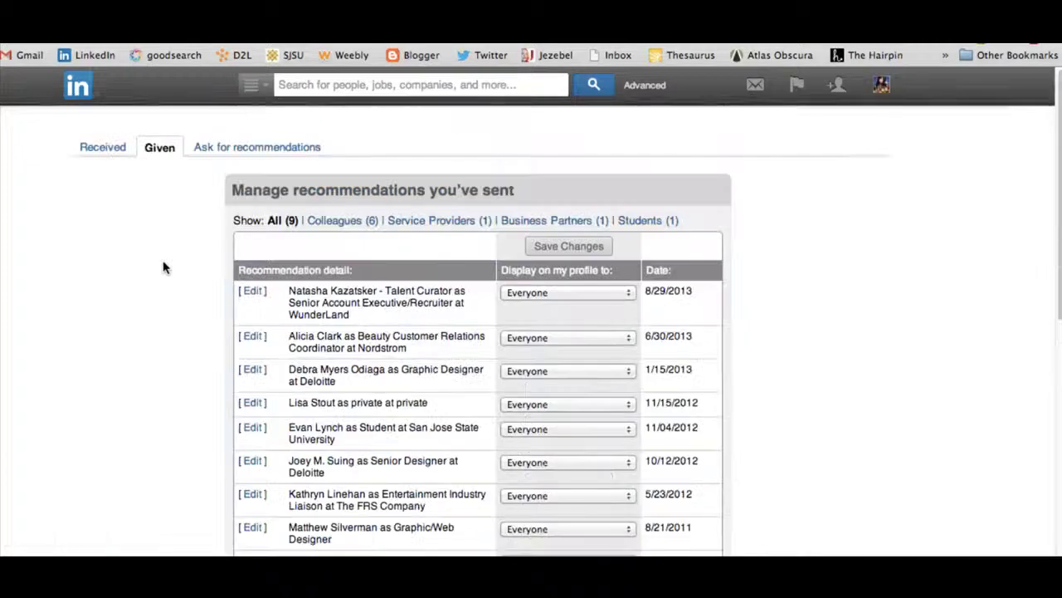
scroll(168, 286, down, 8)
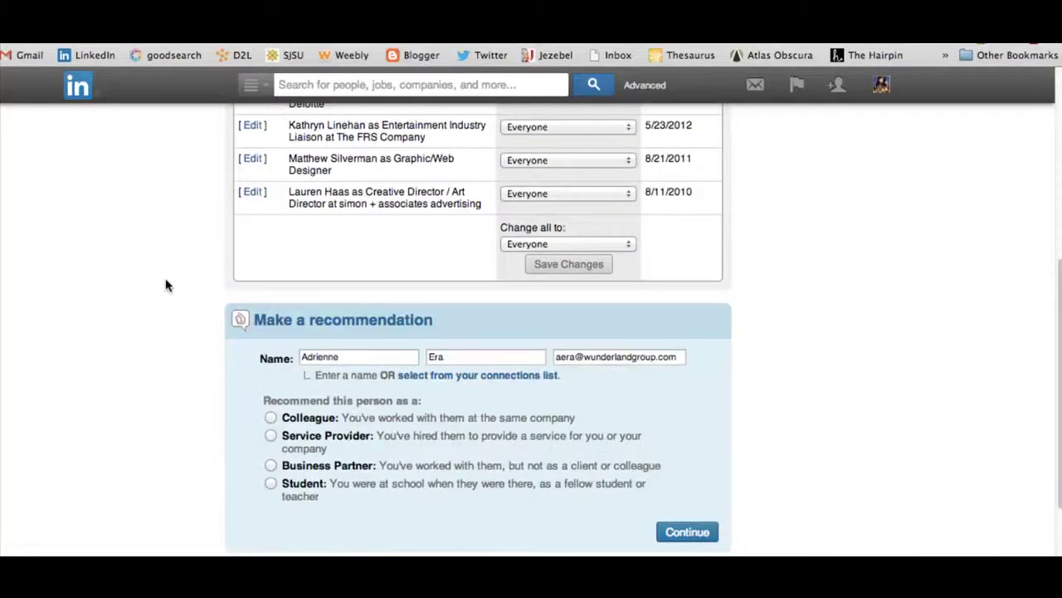
scroll(168, 285, down, 2)
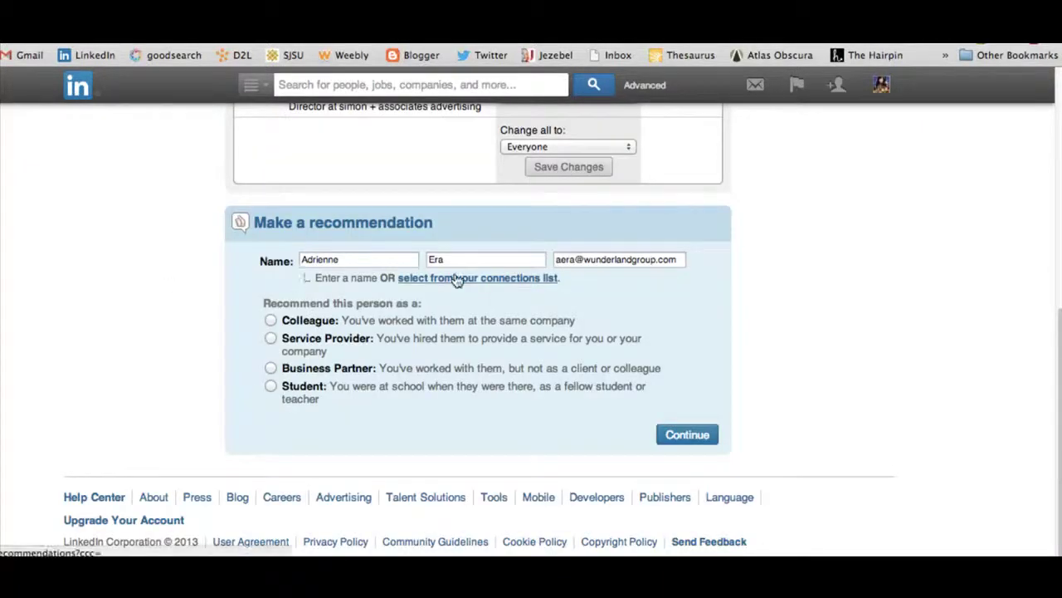
click(271, 322)
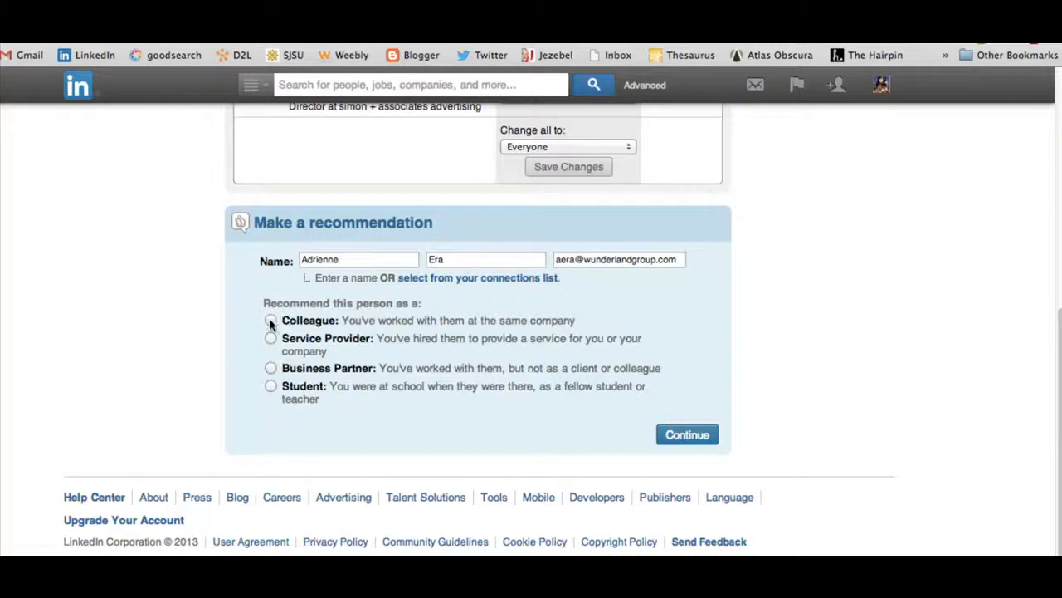
click(686, 435)
Step: Choose same group, your Sourcer/ Recruiting coordinator title and her Creative Recruiter title at WunderLand
click(361, 281)
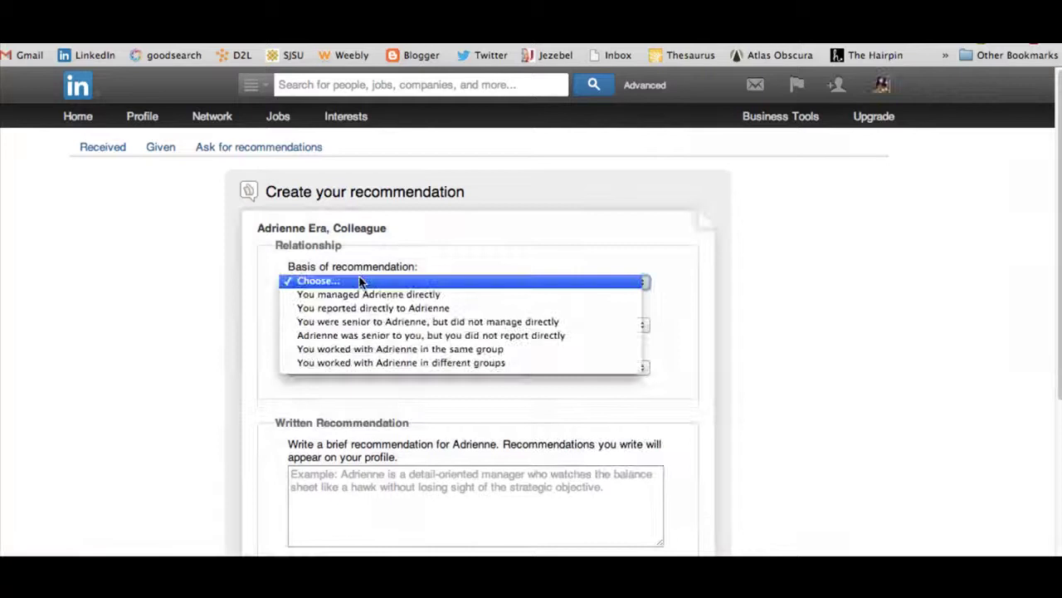
click(348, 348)
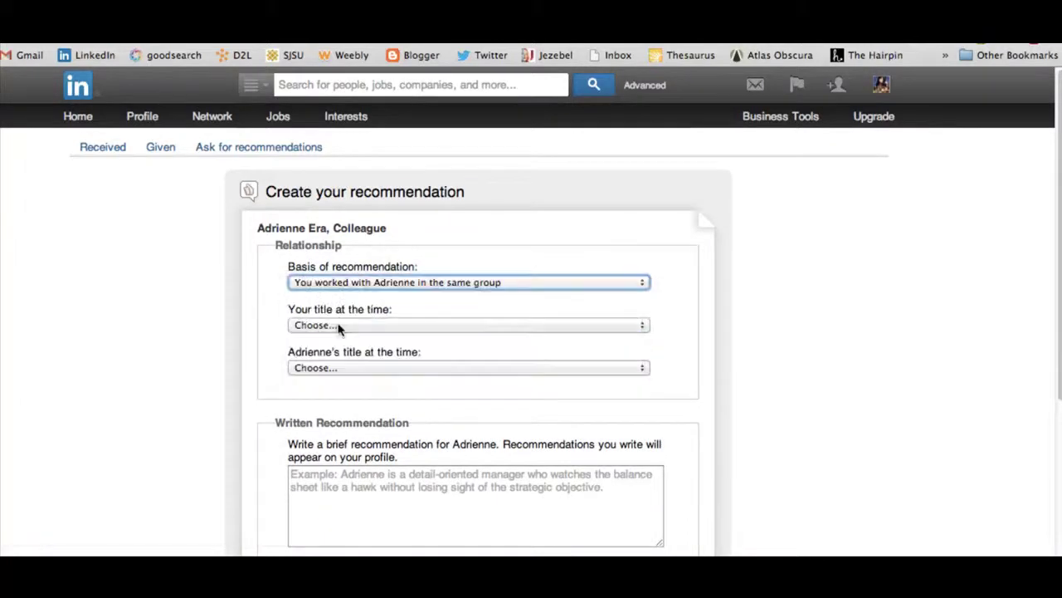
click(338, 324)
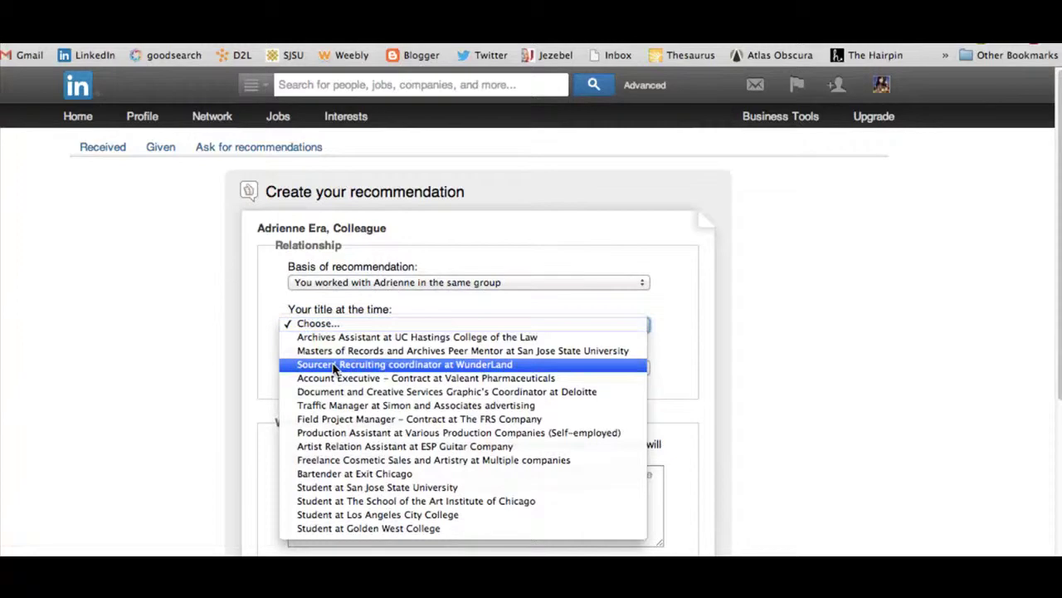
click(335, 364)
click(341, 366)
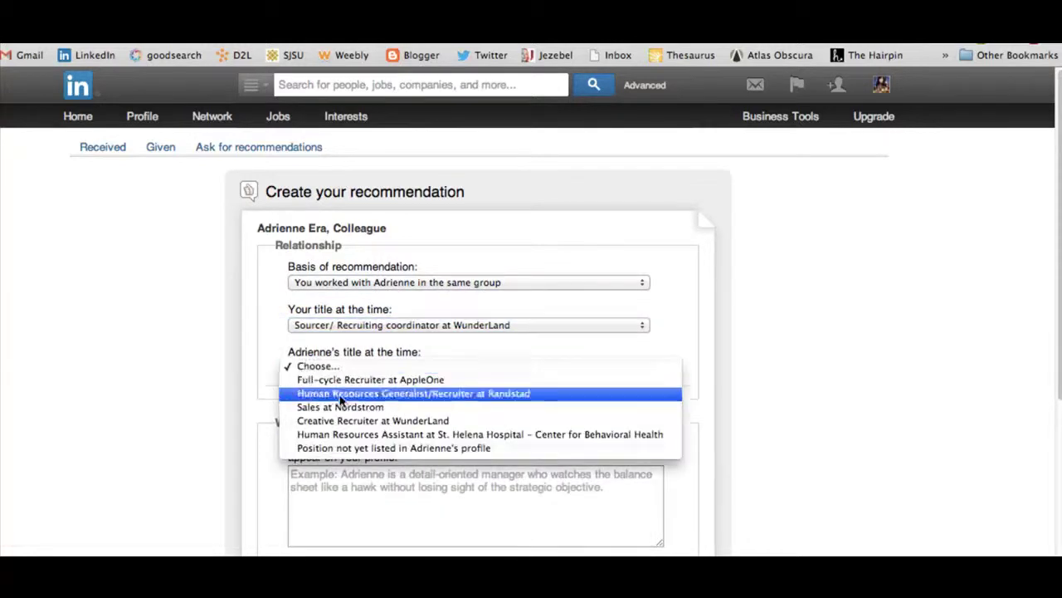
click(245, 430)
scroll(237, 420, down, 3)
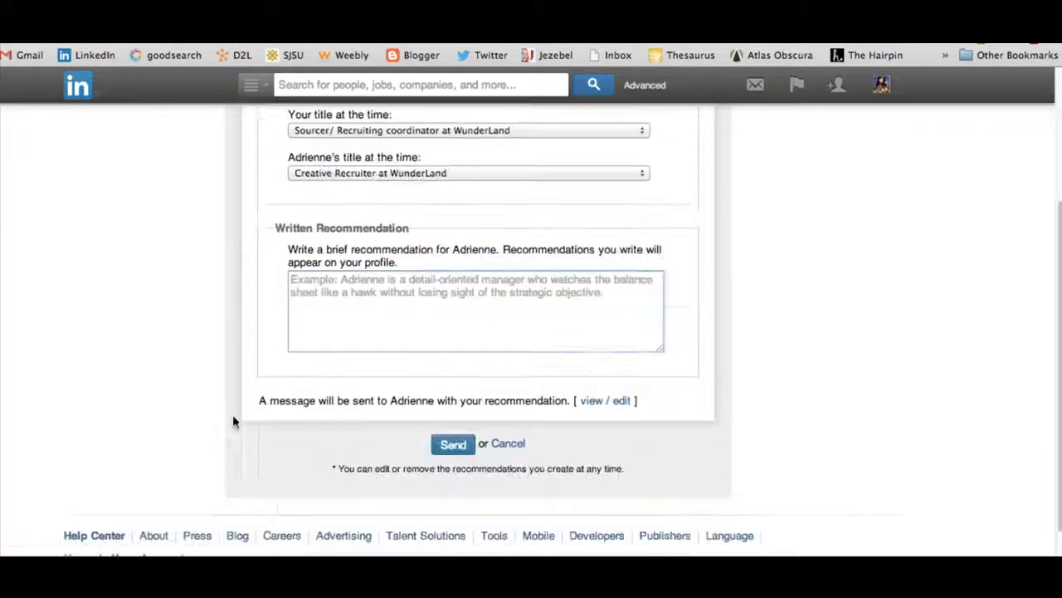
Step: Draft 'She was an excellent coworker...', fixing the typo, then cancel it unsent
click(347, 306)
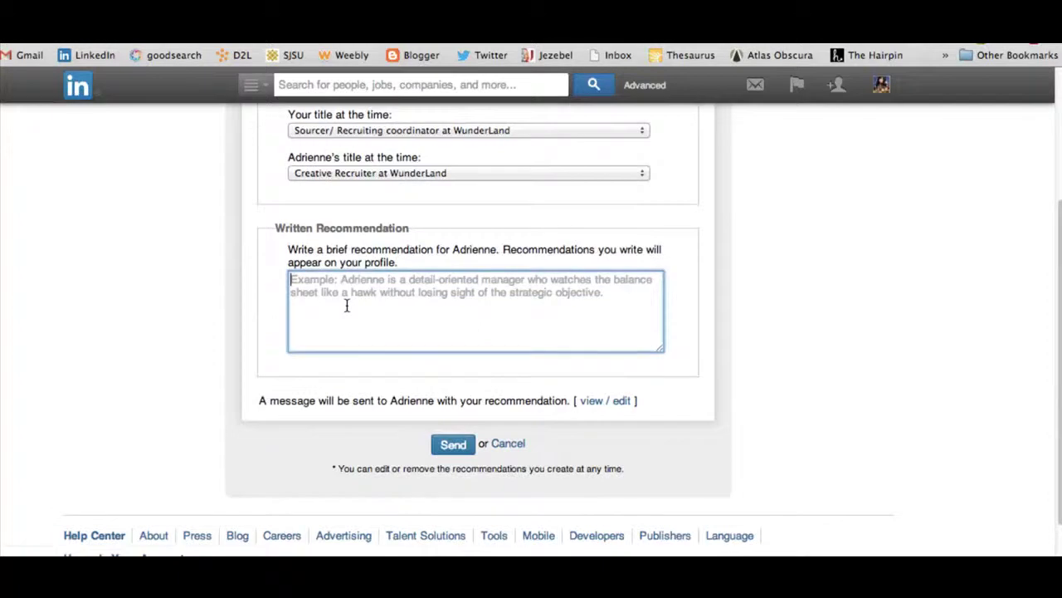
text(She was)
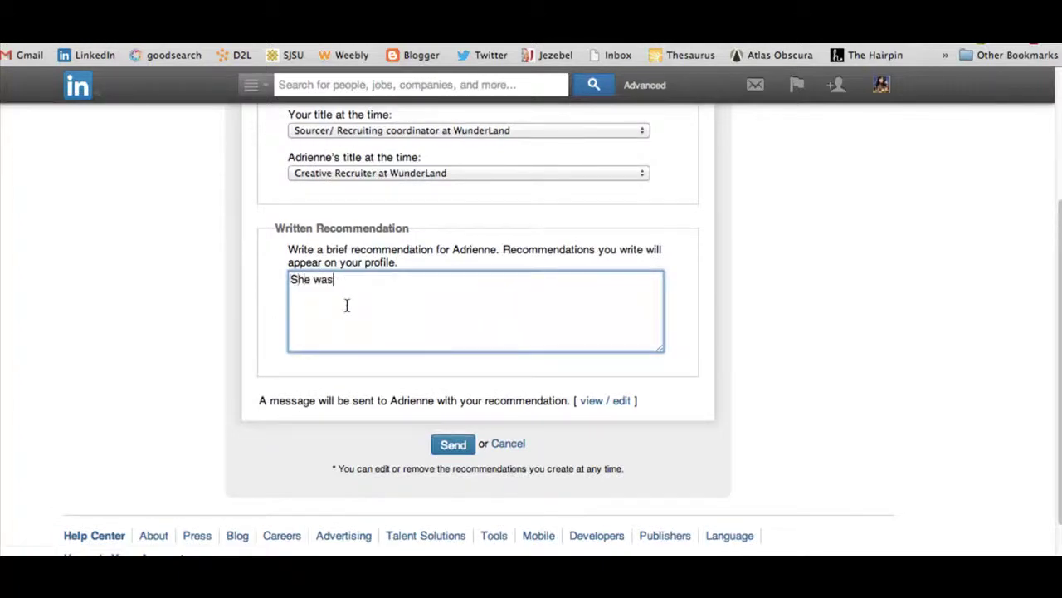
text( an excellent cowroker)
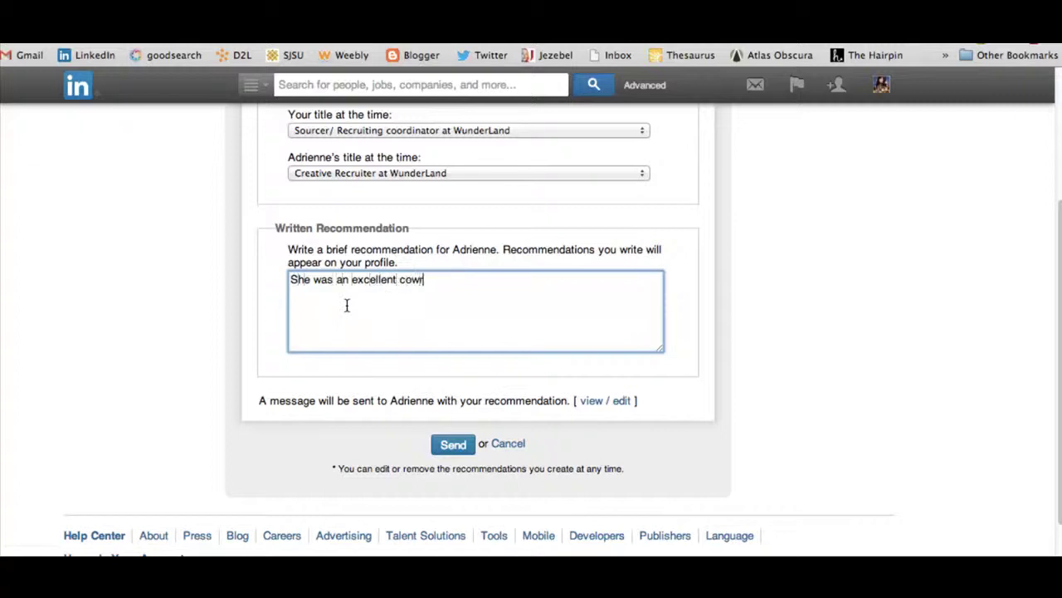
key(BackSpace)
key(BackSpace)
key(BackSpace)
key(BackSpace)
key(BackSpace)
text(orker...)
click(509, 444)
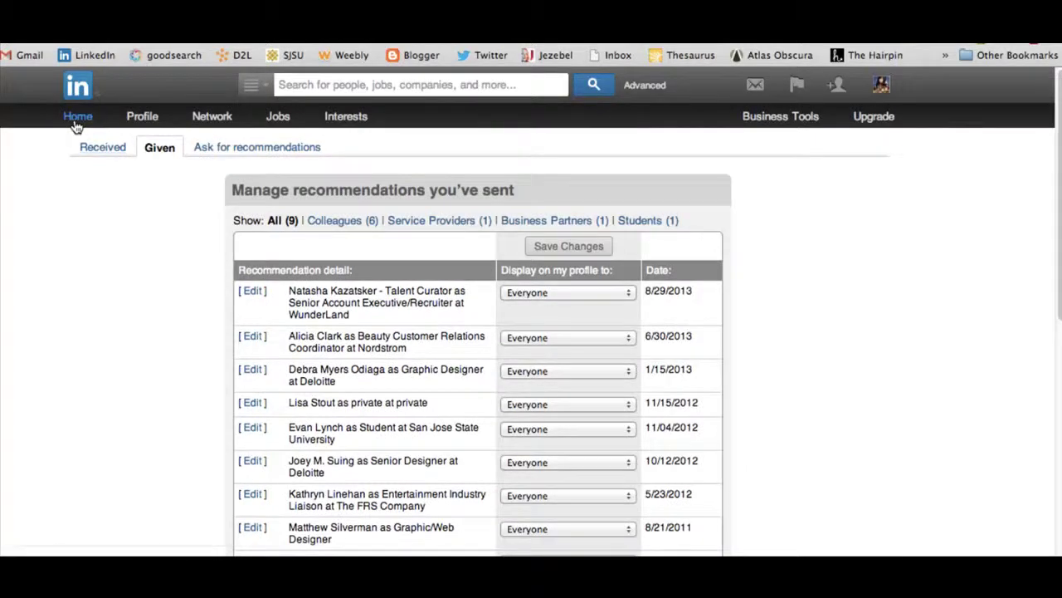
Step: Return to the LinkedIn home news feed from the top navigation
click(76, 120)
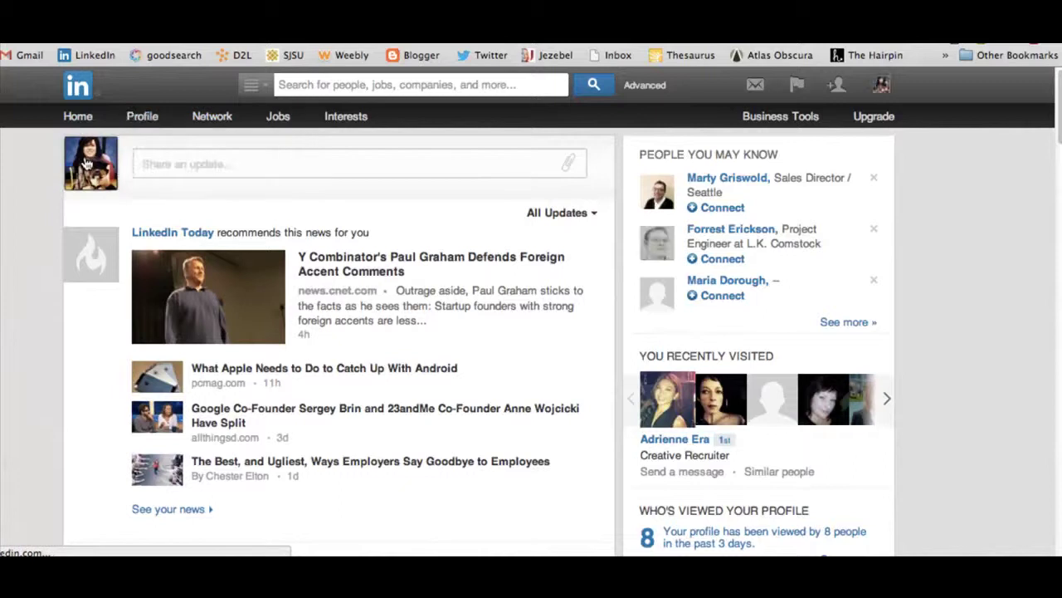
Step: Open your own profile and scroll down to the Volunteer Experience & Causes entries, Donor and Impact day volunteer
click(154, 123)
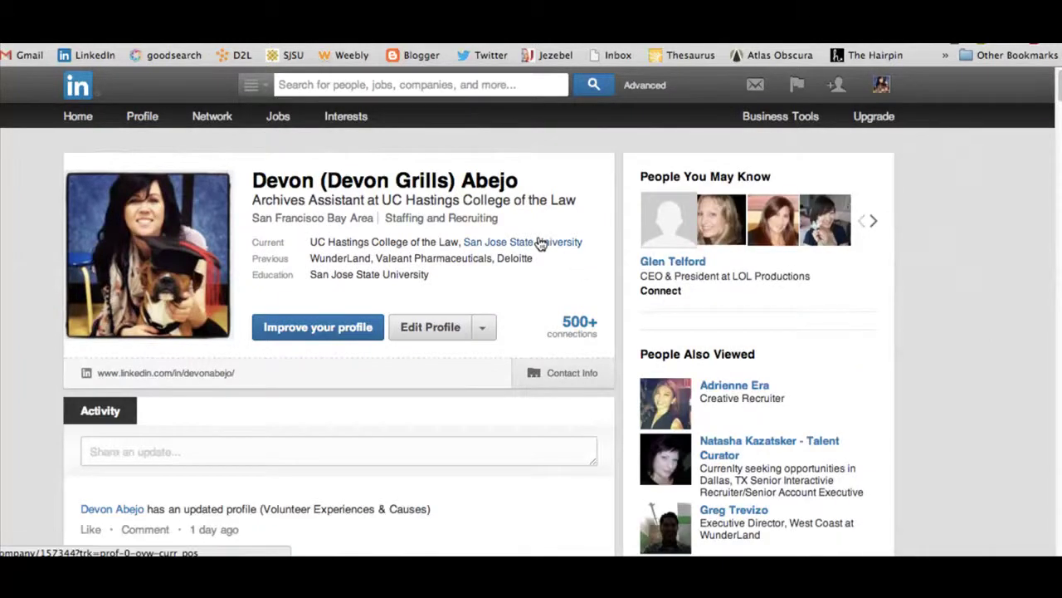
scroll(509, 241, down, 7)
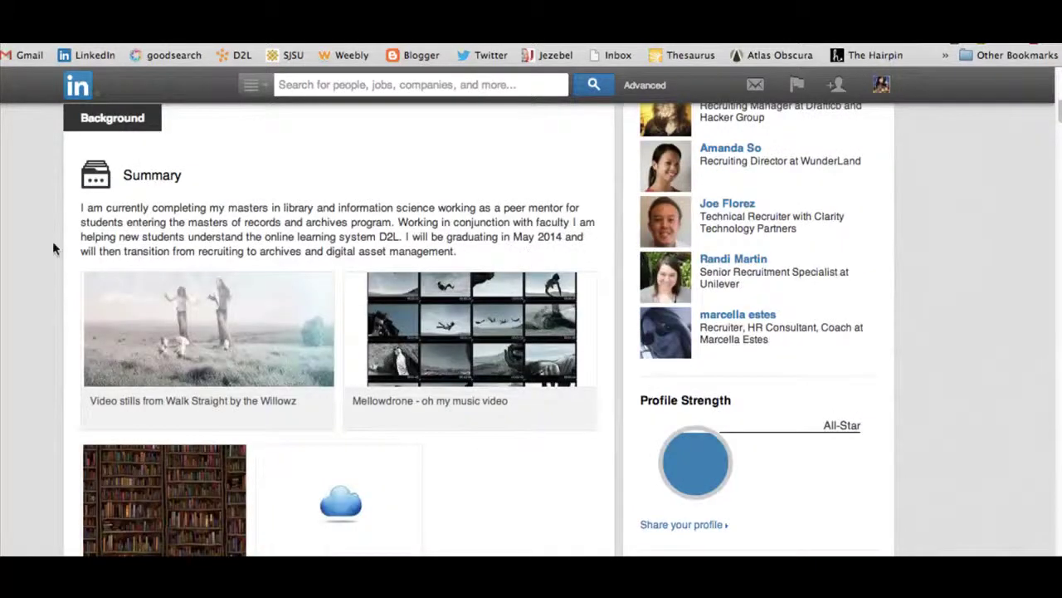
scroll(38, 213, down, 1)
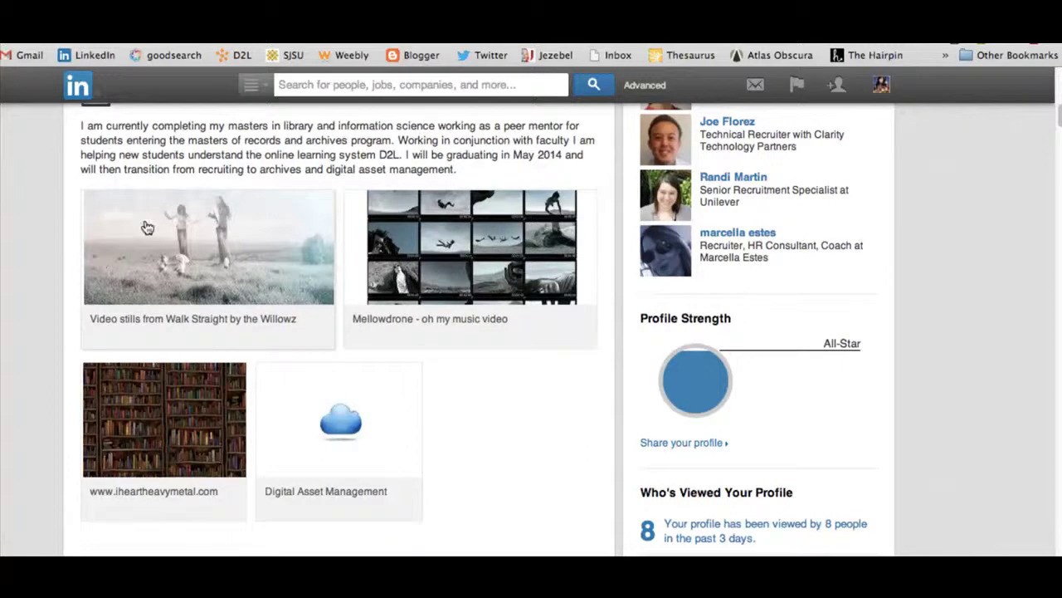
scroll(126, 276, down, 1)
scroll(126, 277, down, 3)
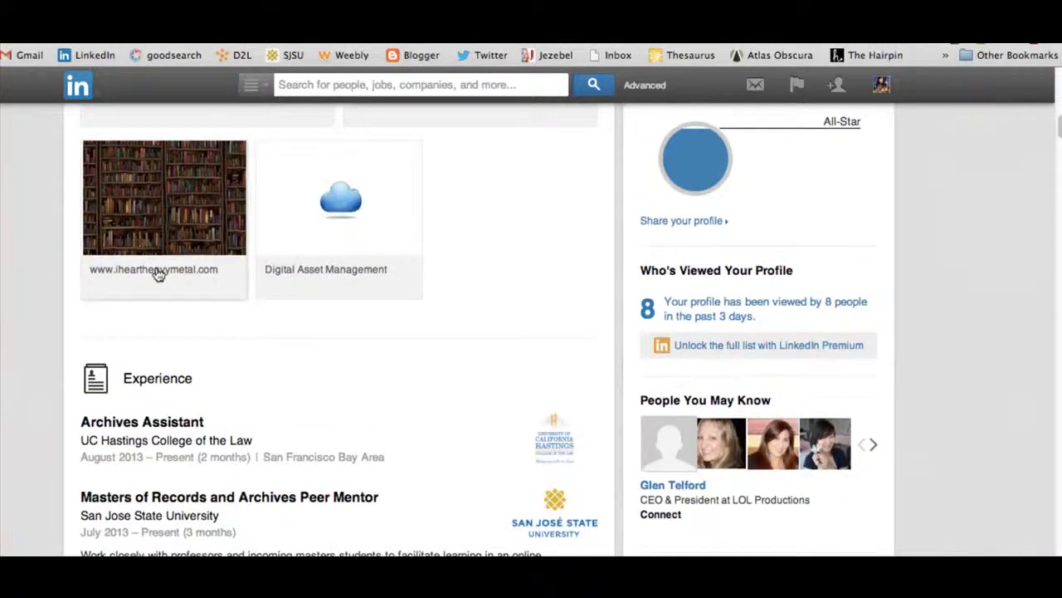
scroll(158, 275, down, 2)
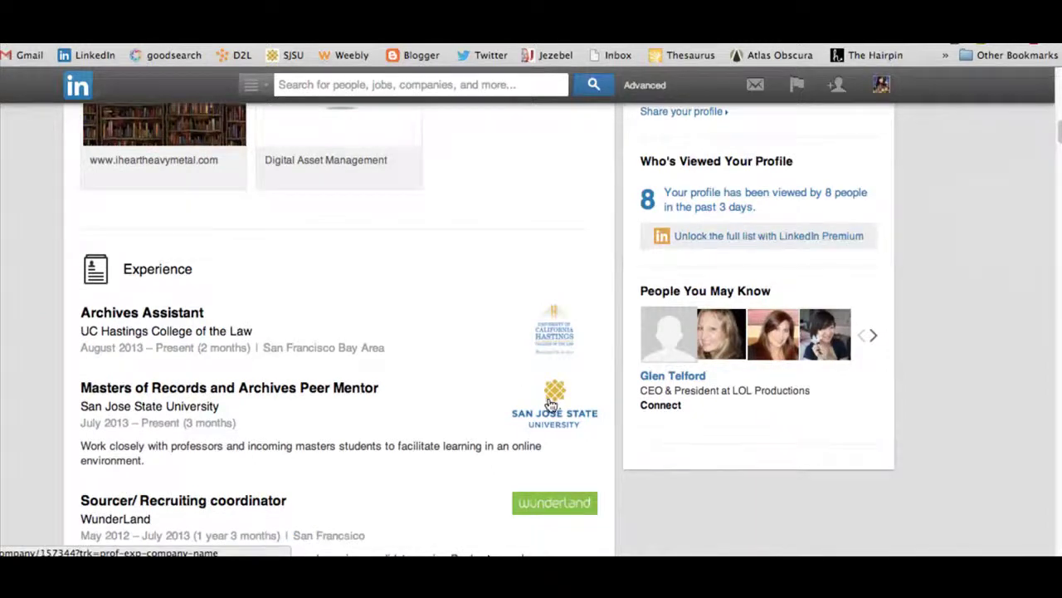
scroll(550, 405, down, 15)
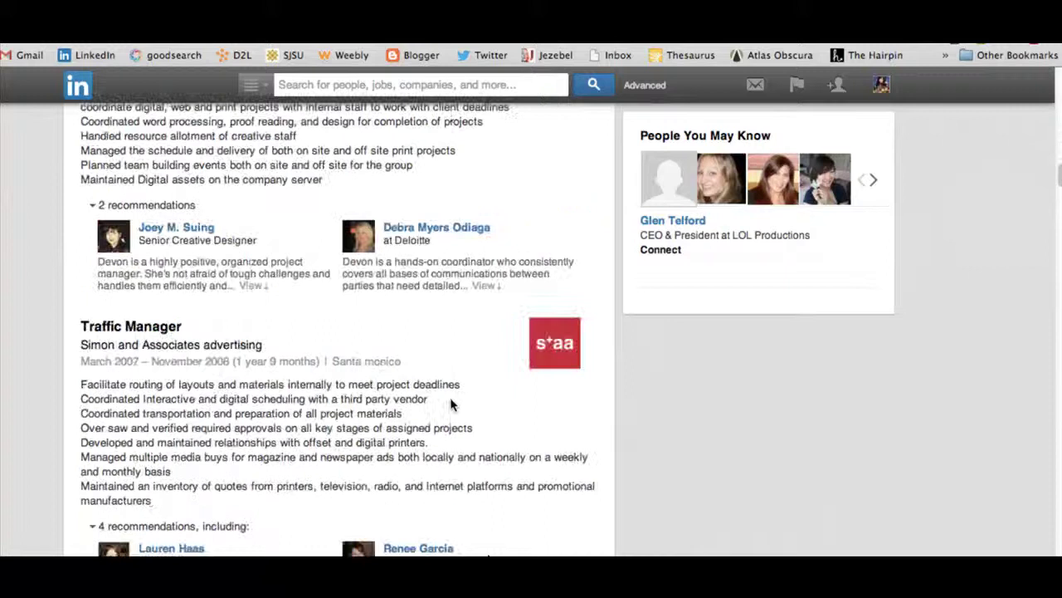
scroll(450, 405, down, 15)
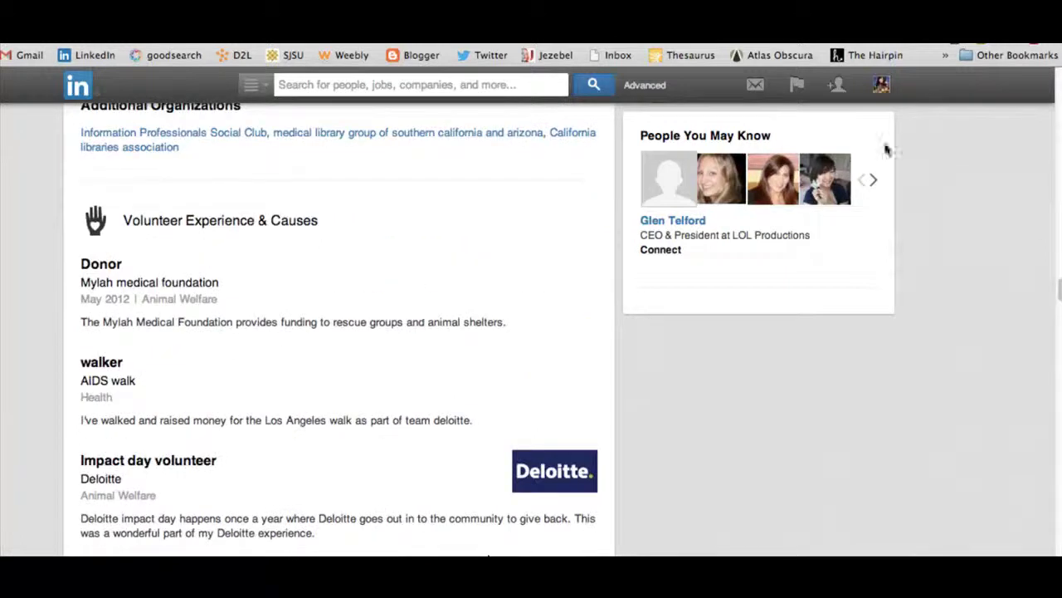